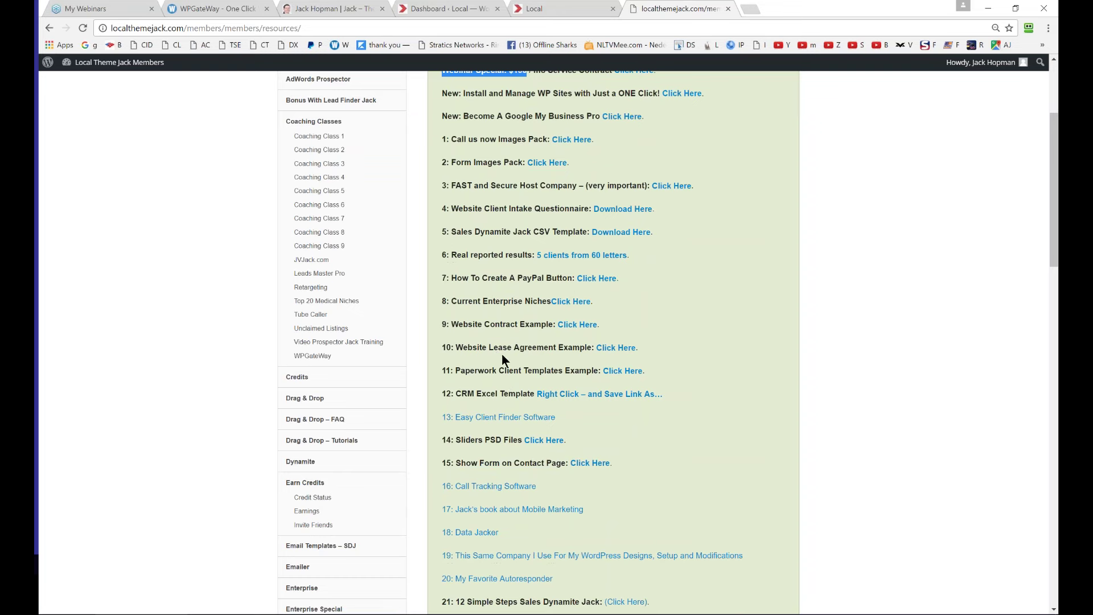
Review the website lease agreement, paperwork templates and CRM Excel template entries in the members' Resources list
{"action": "left_click_drag", "start_coordinate": [568, 349], "coordinate": [471, 343]}
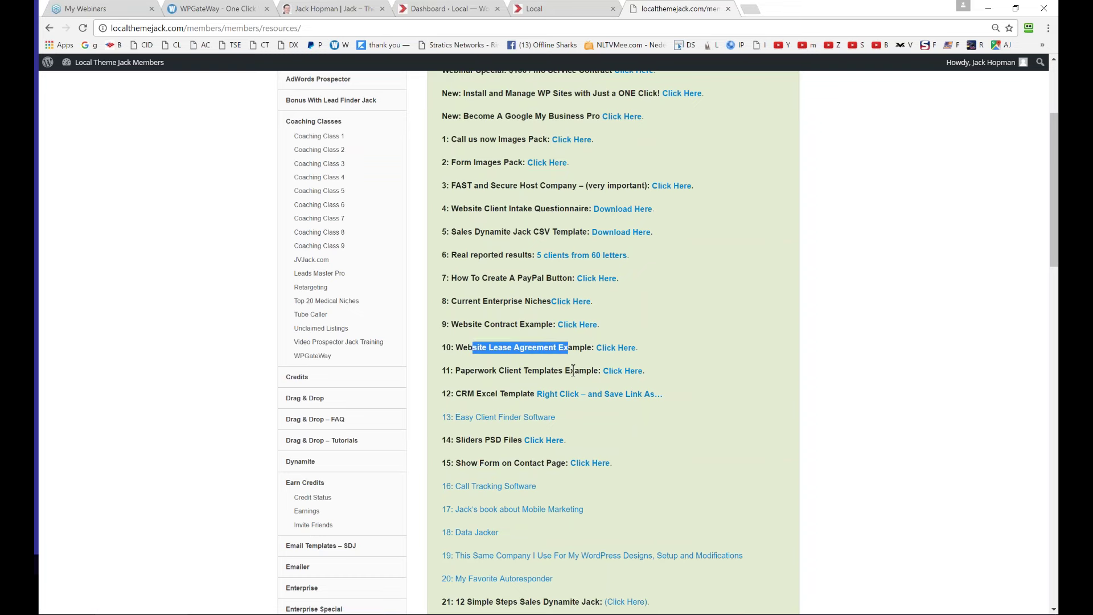
{"action": "left_click_drag", "start_coordinate": [576, 371], "coordinate": [474, 393]}
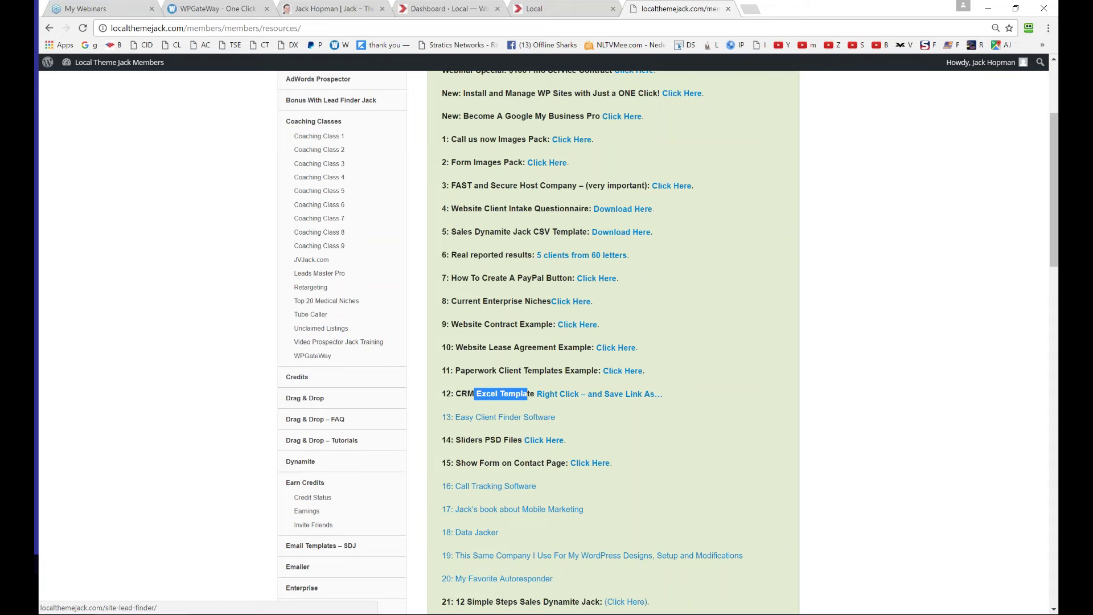
{"action": "scroll", "coordinate": [574, 420], "scroll_direction": "up", "scroll_amount": 3}
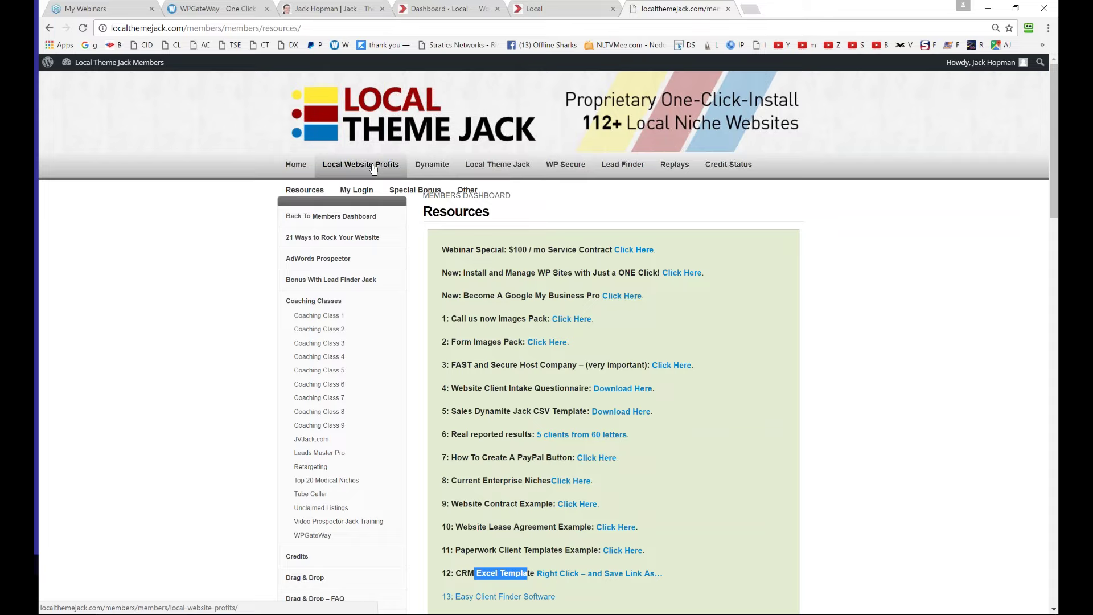
In the WordPress admin, open Local Theme Jack's Niche Websites page and select the "1 - Digital Marketing" niche
{"action": "left_click", "coordinate": [556, 9]}
{"action": "left_click", "coordinate": [431, 8]}
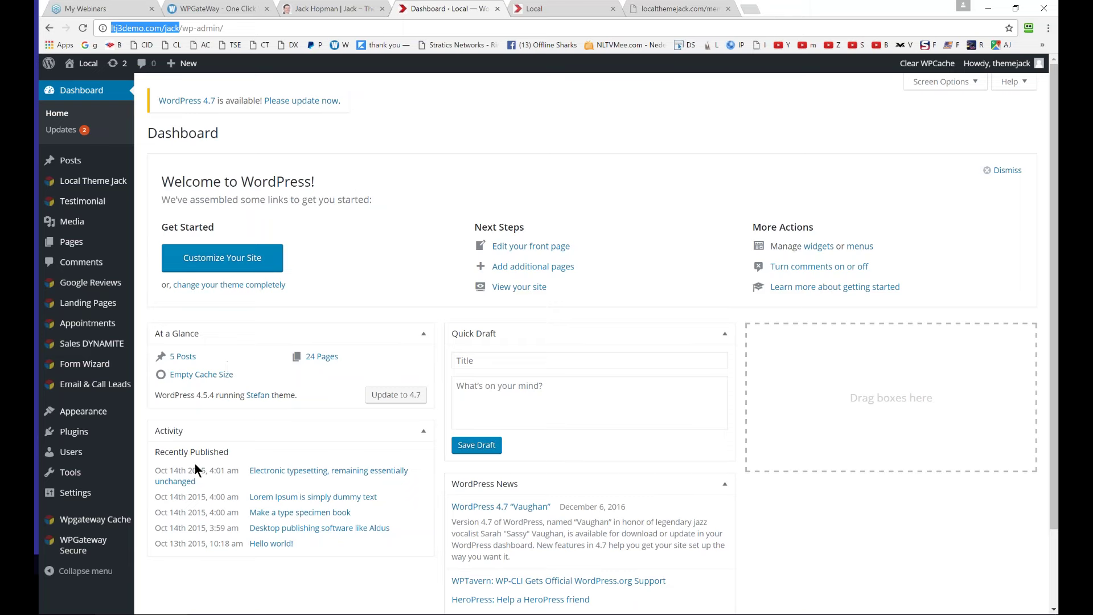
{"action": "left_click", "coordinate": [92, 183]}
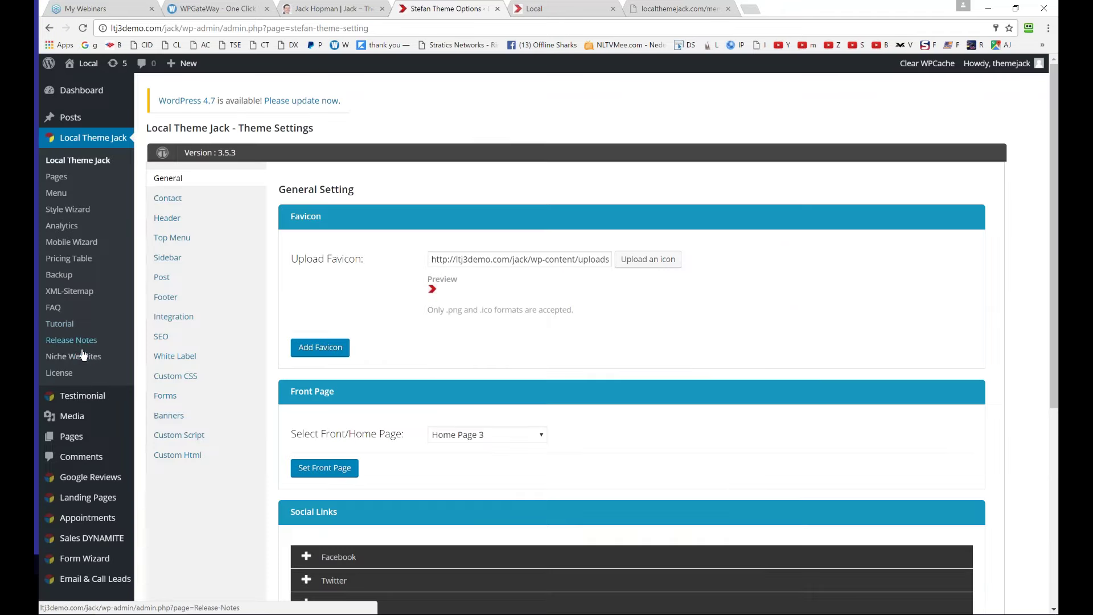
{"action": "left_click", "coordinate": [73, 357]}
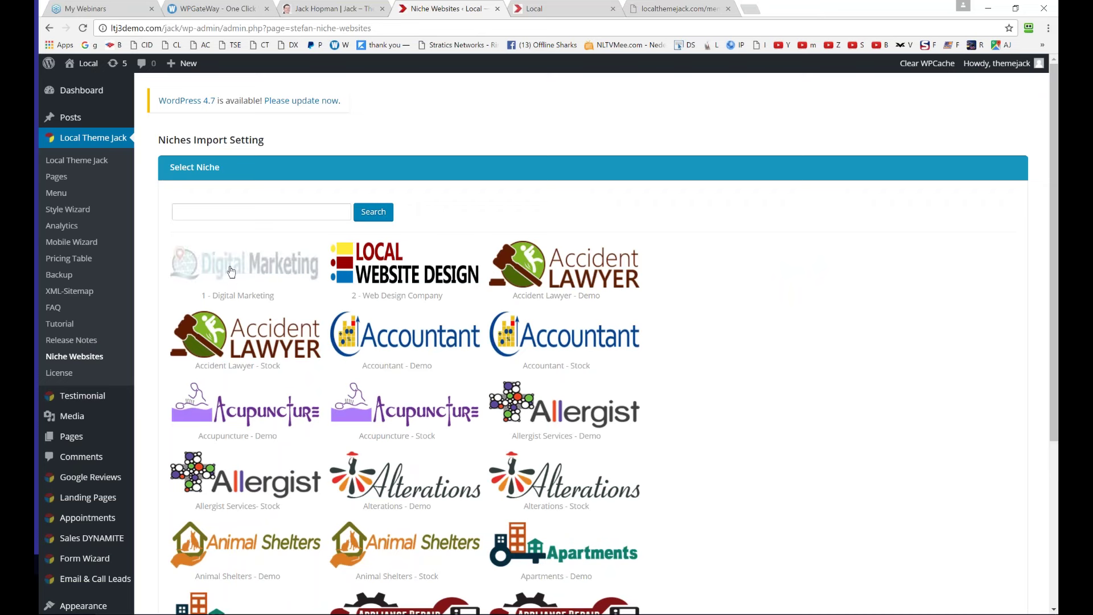
{"action": "left_click", "coordinate": [232, 271]}
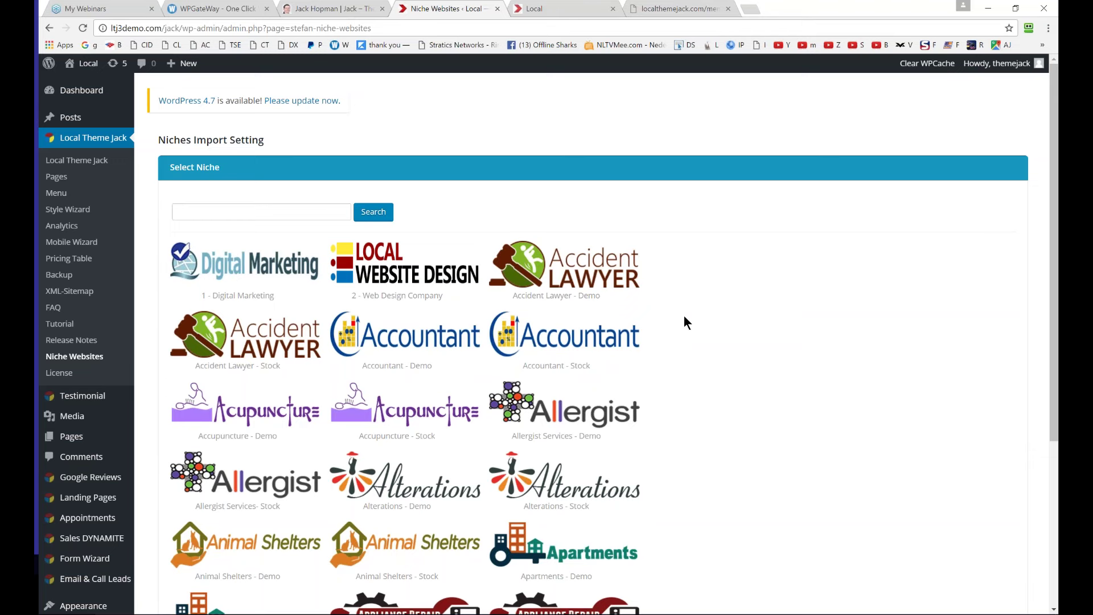
Copy the base address ltj3demo.com/jack/ from the current URL and open the demo site in a new browser tab
{"action": "scroll", "coordinate": [665, 316], "scroll_direction": "down", "scroll_amount": 1}
{"action": "scroll", "coordinate": [666, 317], "scroll_direction": "up", "scroll_amount": 1}
{"action": "left_click_drag", "start_coordinate": [183, 28], "coordinate": [105, 22]}
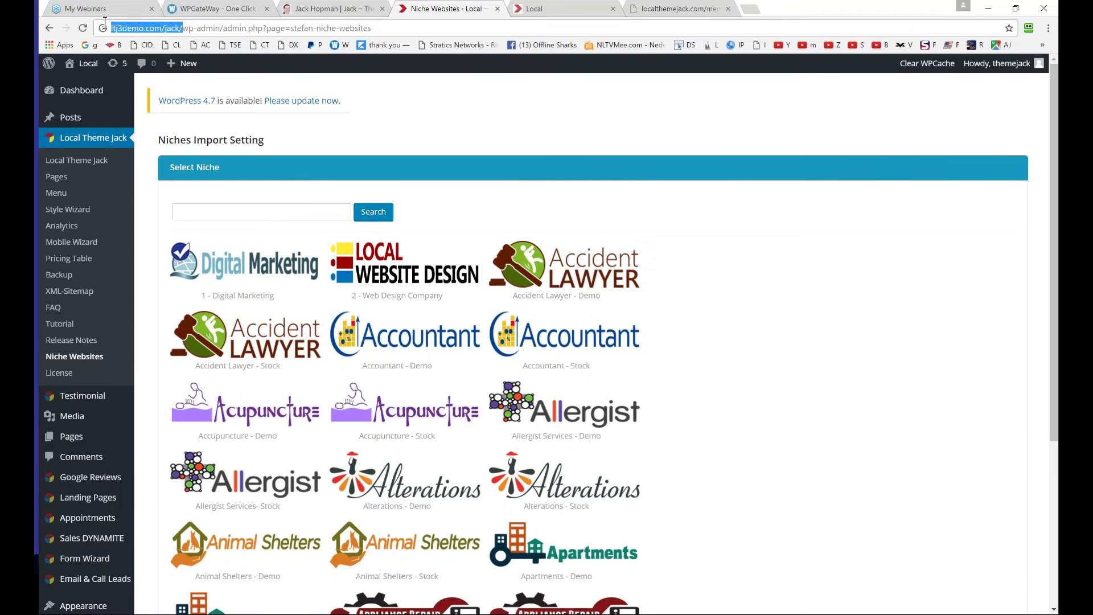
{"action": "key", "text": "ctrl+c"}
{"action": "left_click", "coordinate": [752, 8]}
{"action": "key", "text": "ctrl+v"}
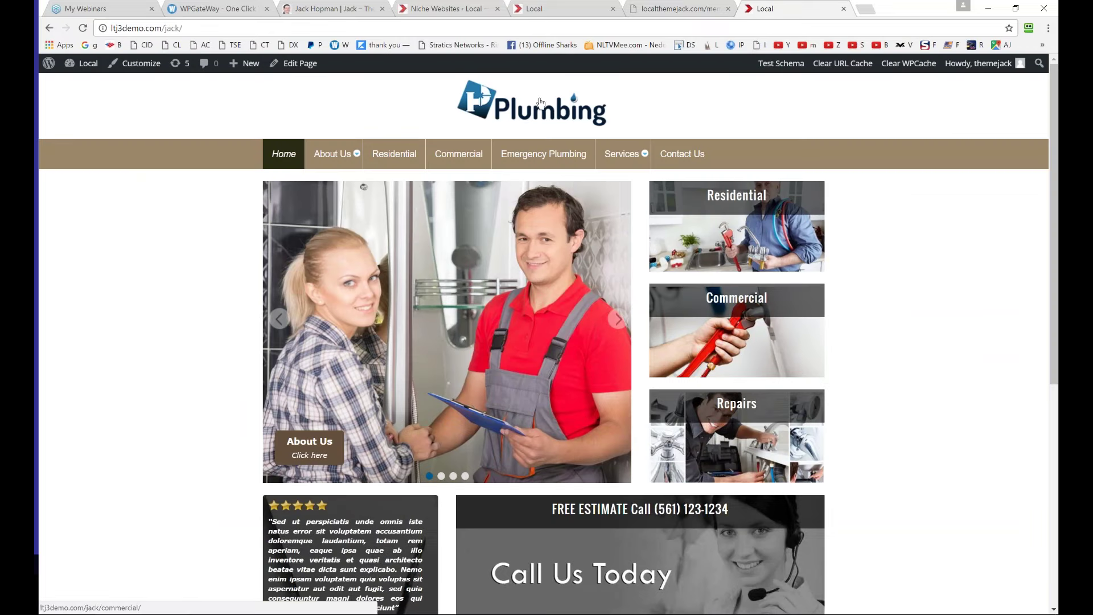
Reorder the tabs so the members' Resources page precedes the niche import page, close the duplicate demo site tab, and return to the niche import page
{"action": "left_click", "coordinate": [678, 9]}
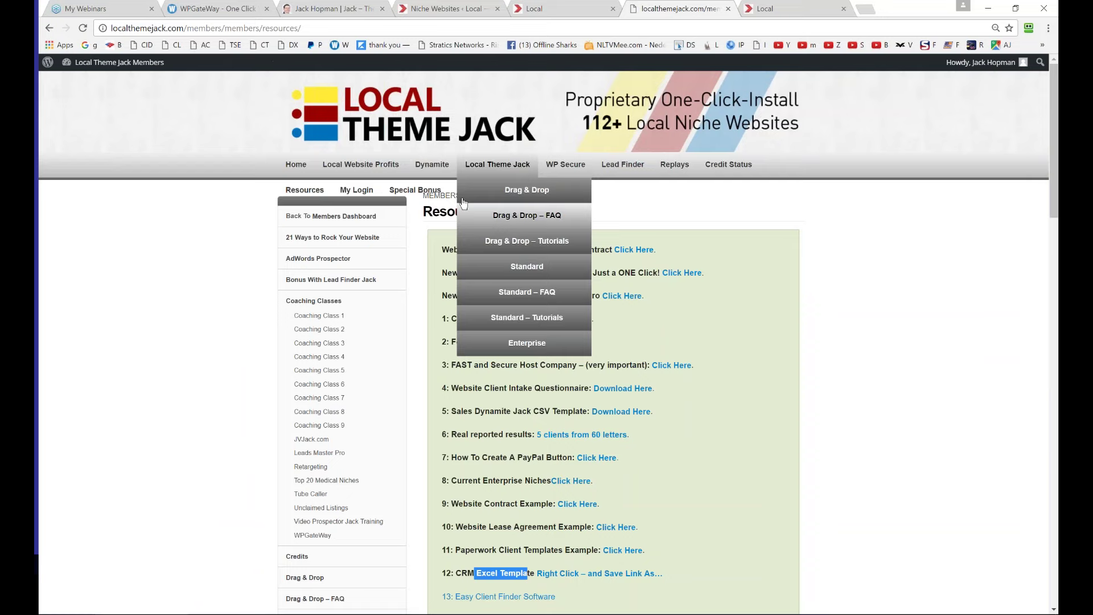
{"action": "left_click_drag", "start_coordinate": [576, 8], "coordinate": [657, 8]}
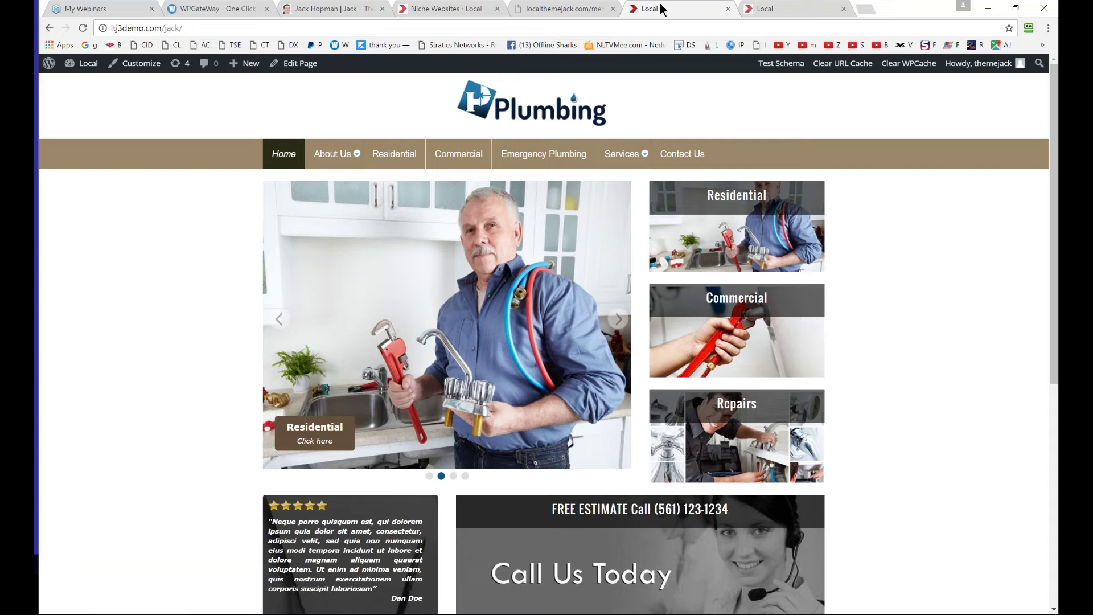
{"action": "left_click_drag", "start_coordinate": [560, 8], "coordinate": [513, 11]}
{"action": "left_click", "coordinate": [551, 9]}
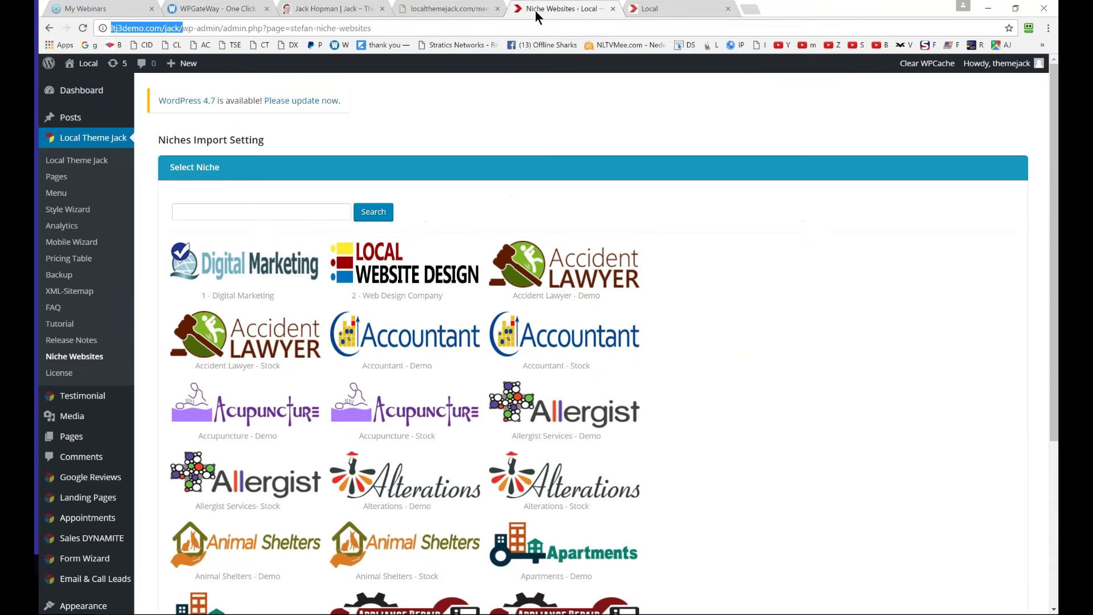
Import the selected Digital Marketing niche theme, choosing not to keep the current posts and pages
{"action": "scroll", "coordinate": [317, 256], "scroll_direction": "down", "scroll_amount": 4}
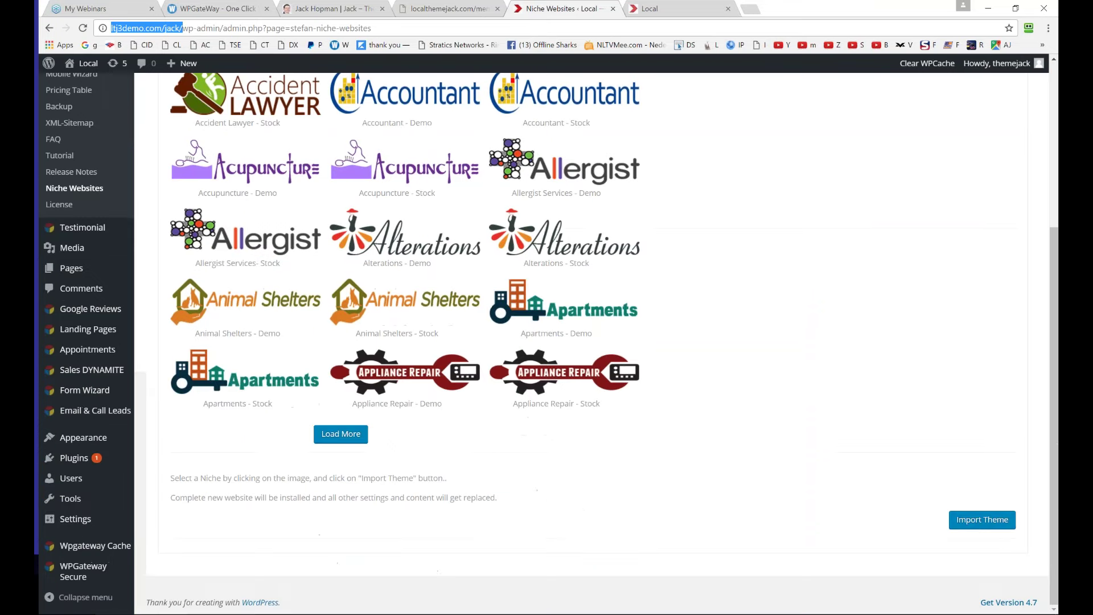
{"action": "left_click", "coordinate": [982, 520]}
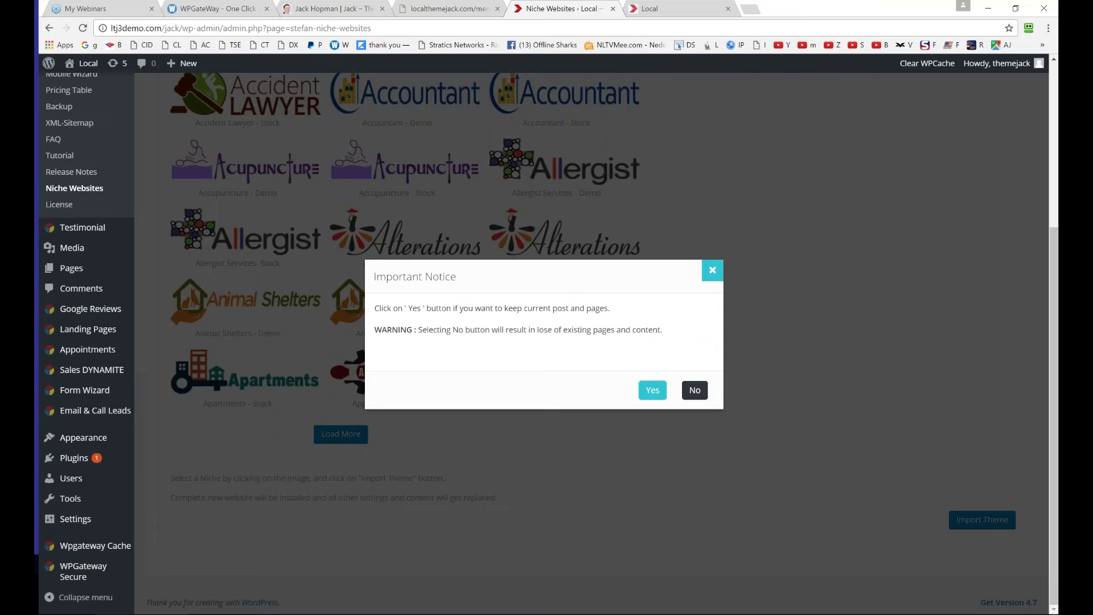
{"action": "left_click", "coordinate": [695, 393]}
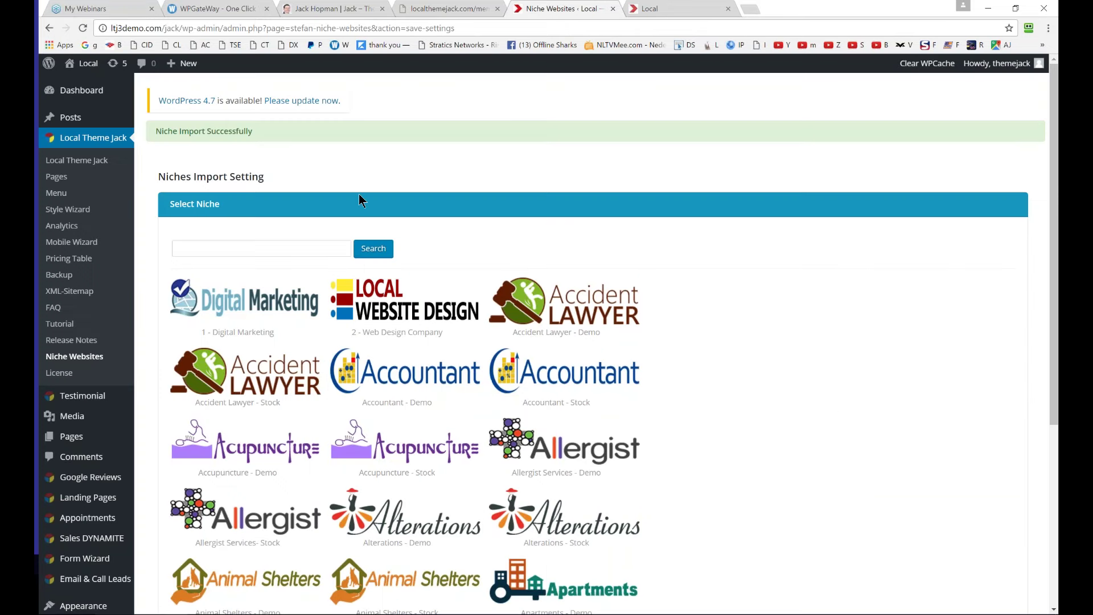
Switch to the demo site and reload its homepage to load the newly imported niche
{"action": "left_click", "coordinate": [648, 9]}
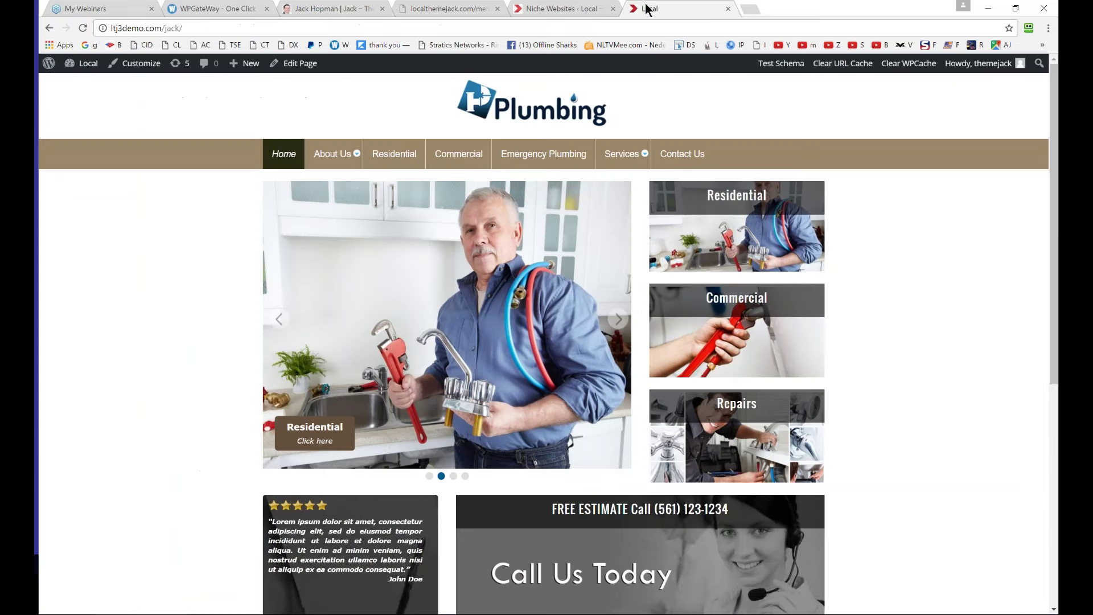
{"action": "left_click", "coordinate": [82, 28]}
{"action": "left_click", "coordinate": [82, 29]}
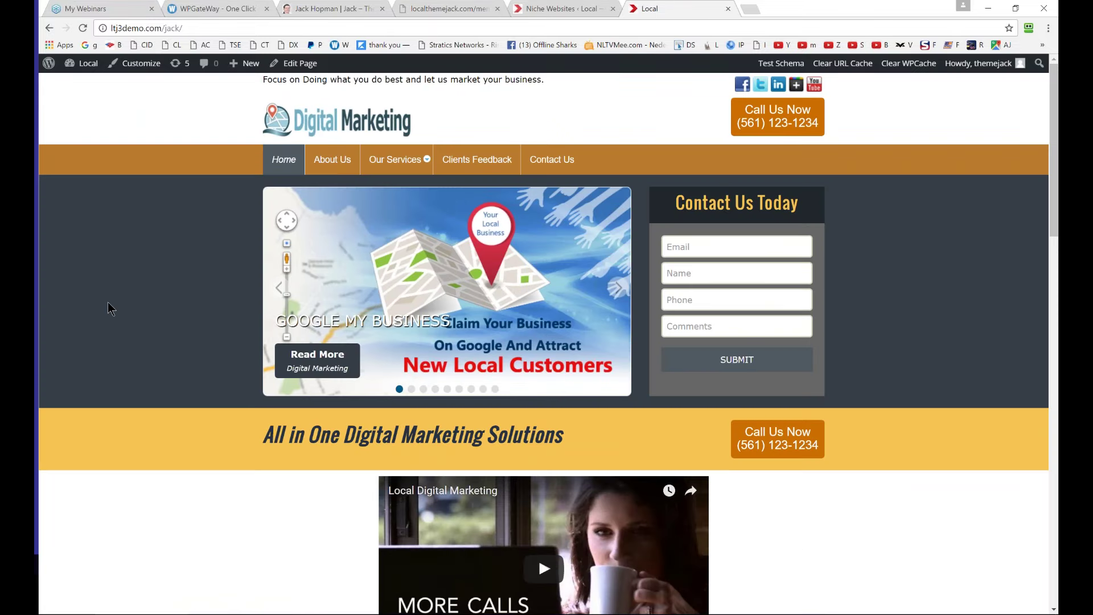
Examine the imported homepage's video, service sections, directory logos and header slider
{"action": "scroll", "coordinate": [109, 308], "scroll_direction": "down", "scroll_amount": 7}
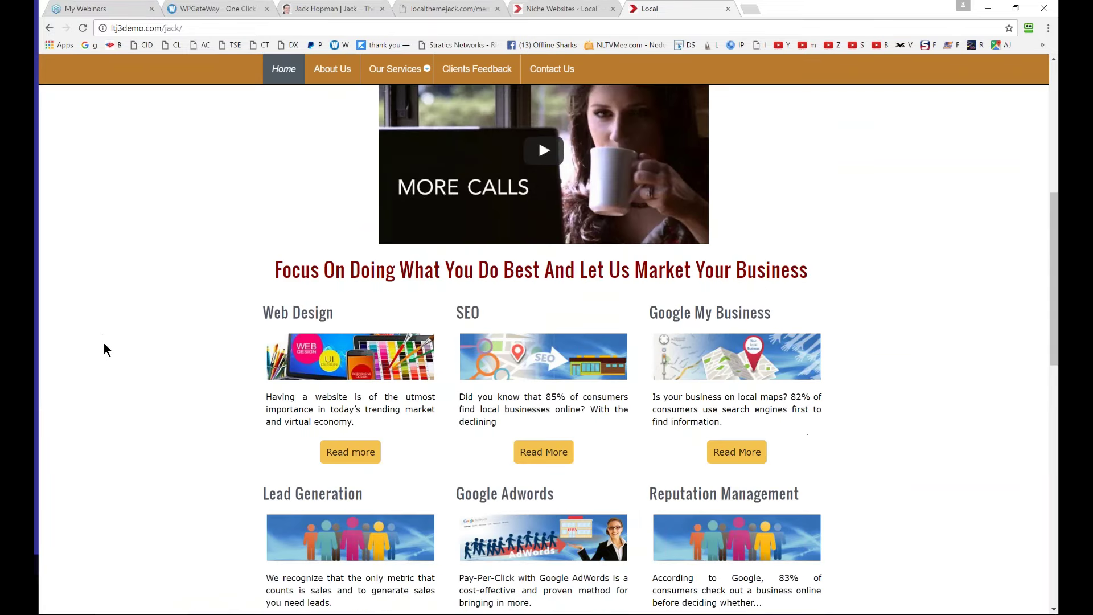
{"action": "scroll", "coordinate": [107, 350], "scroll_direction": "down", "scroll_amount": 4}
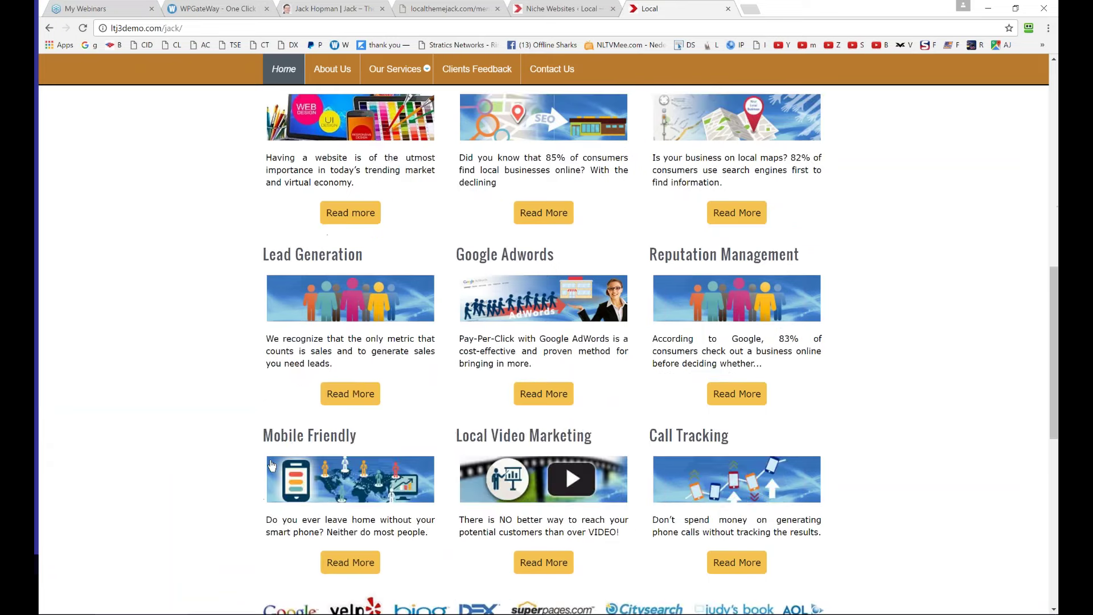
{"action": "scroll", "coordinate": [254, 383], "scroll_direction": "up", "scroll_amount": 4}
{"action": "scroll", "coordinate": [808, 411], "scroll_direction": "down", "scroll_amount": 3}
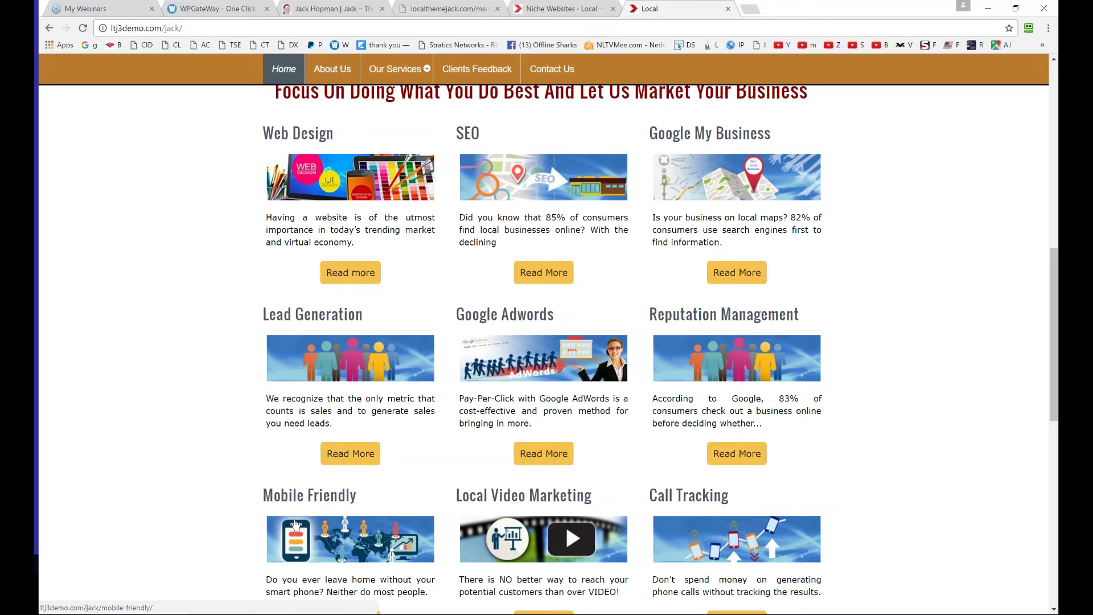
{"action": "scroll", "coordinate": [295, 523], "scroll_direction": "down", "scroll_amount": 2}
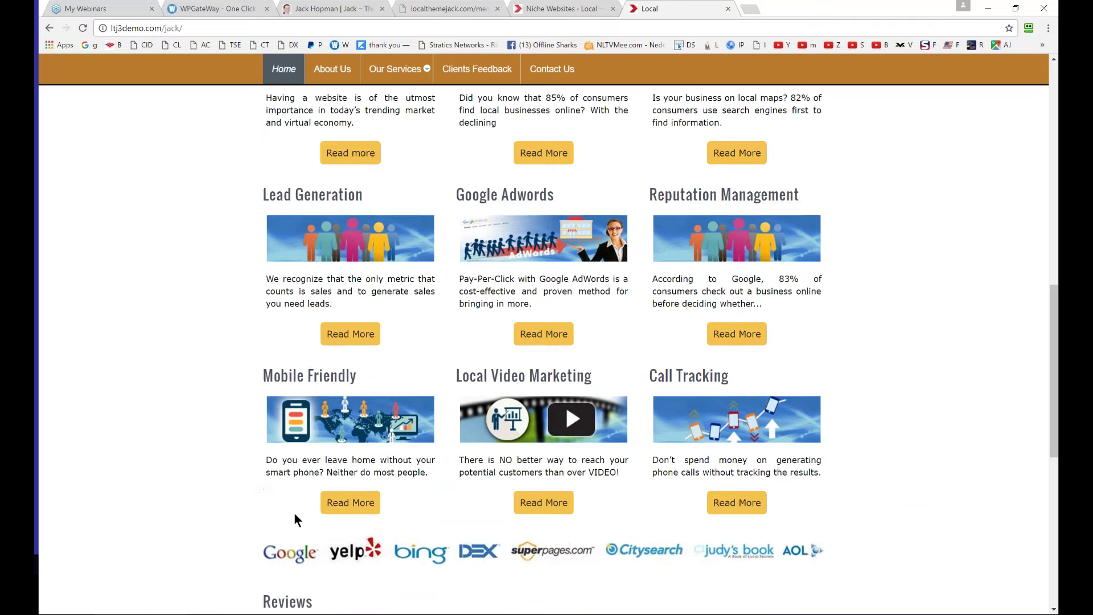
{"action": "scroll", "coordinate": [294, 512], "scroll_direction": "up", "scroll_amount": 8}
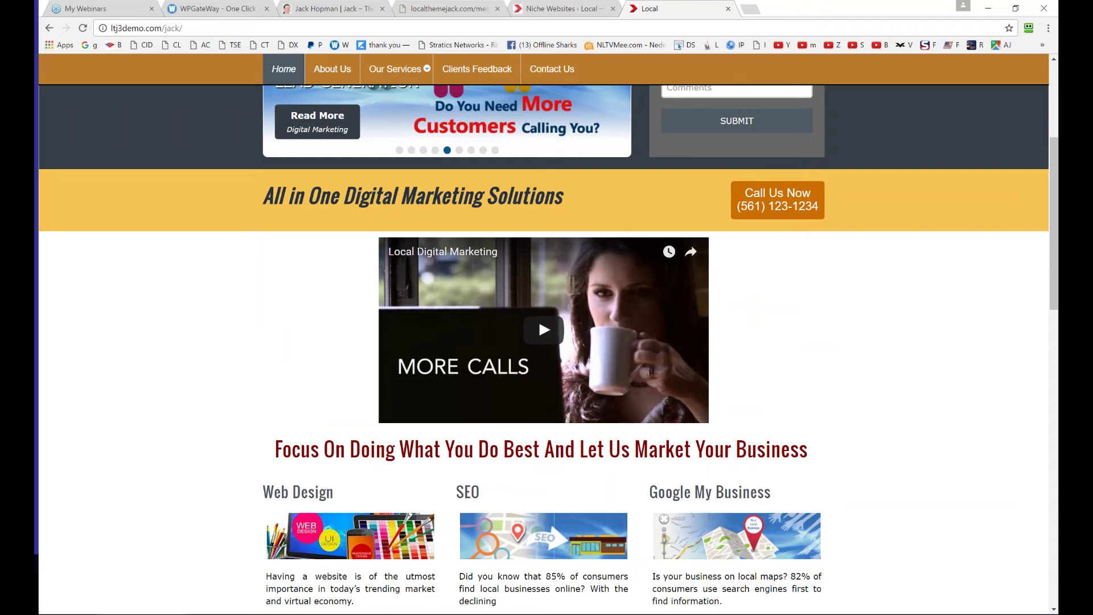
{"action": "scroll", "coordinate": [538, 319], "scroll_direction": "up", "scroll_amount": 4}
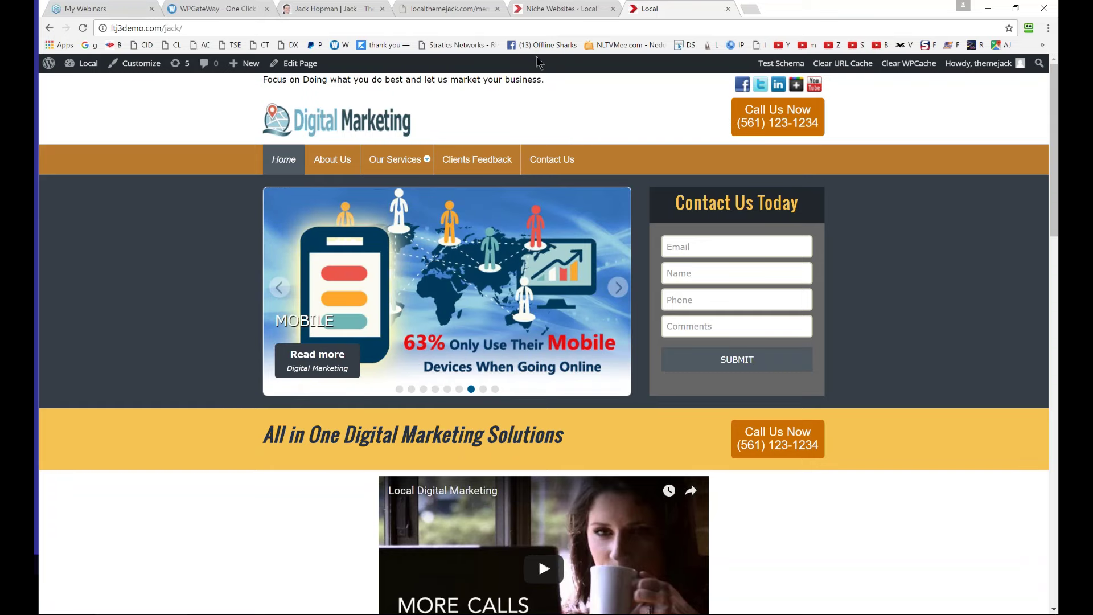
Open the Contact Information settings in Local Theme Jack's theme settings
{"action": "left_click", "coordinate": [550, 8]}
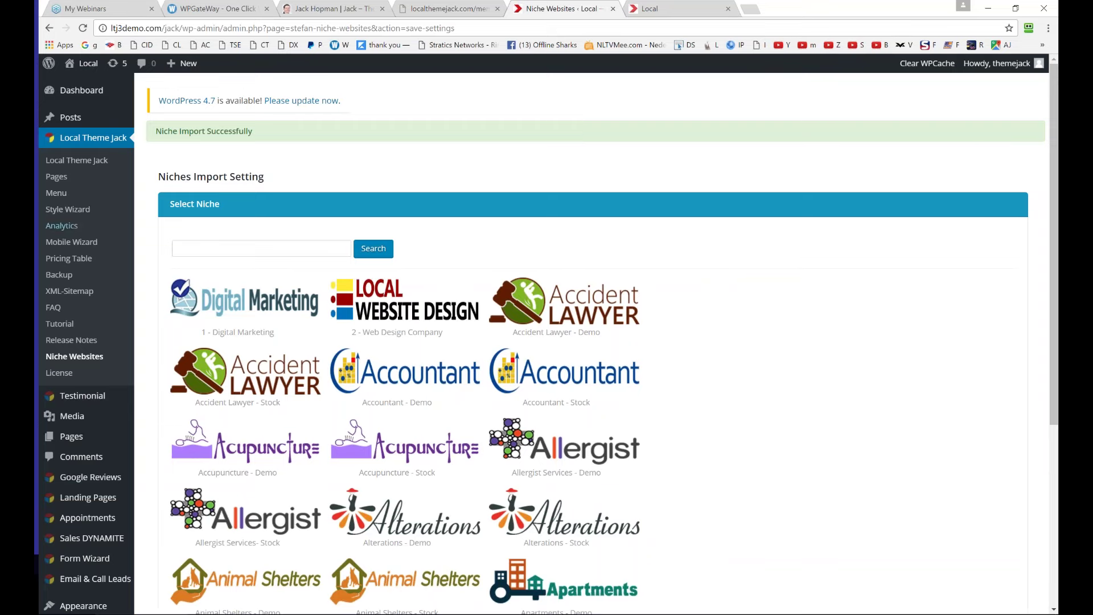
{"action": "left_click", "coordinate": [77, 161]}
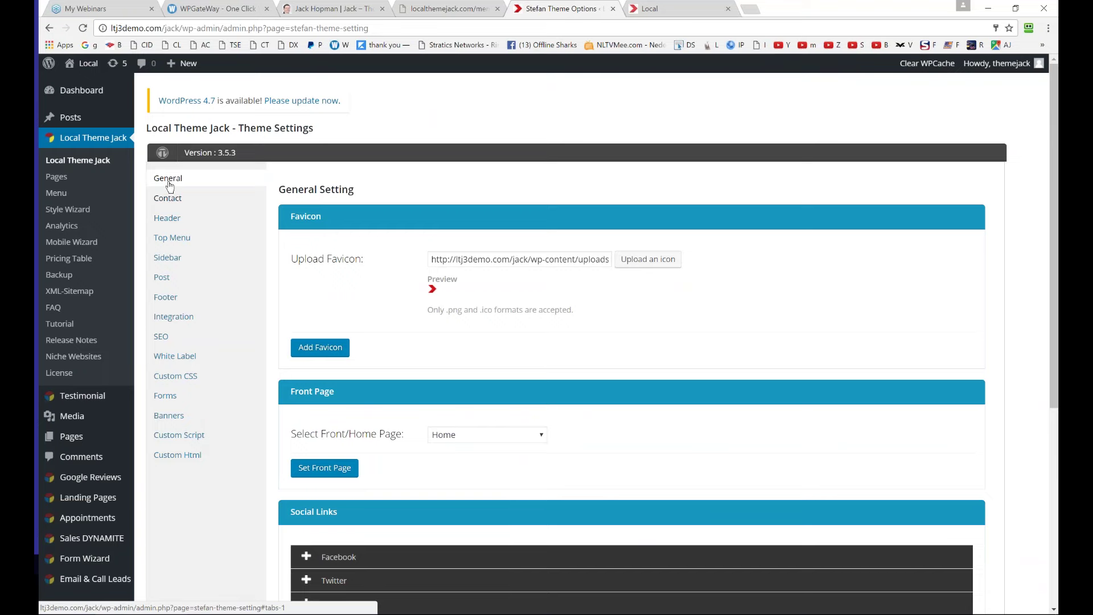
{"action": "left_click", "coordinate": [167, 200]}
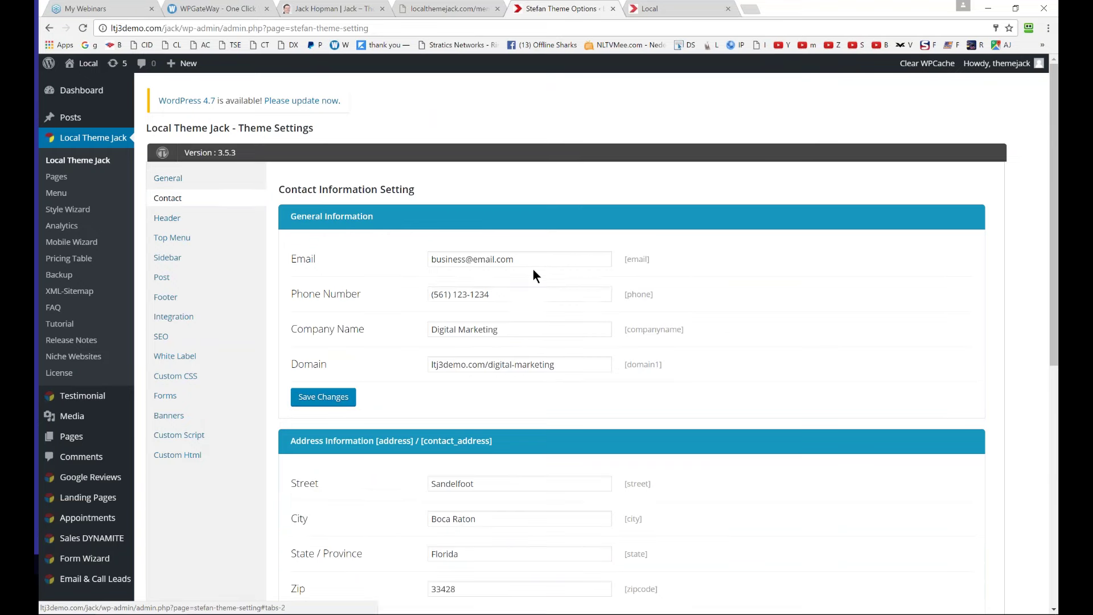
Review the phone number, company name, domain and address fields in the contact settings
{"action": "left_click_drag", "start_coordinate": [431, 294], "coordinate": [569, 294]}
{"action": "left_click_drag", "start_coordinate": [517, 328], "coordinate": [431, 329]}
{"action": "left_click", "coordinate": [576, 366]}
{"action": "triple_click", "coordinate": [501, 365]}
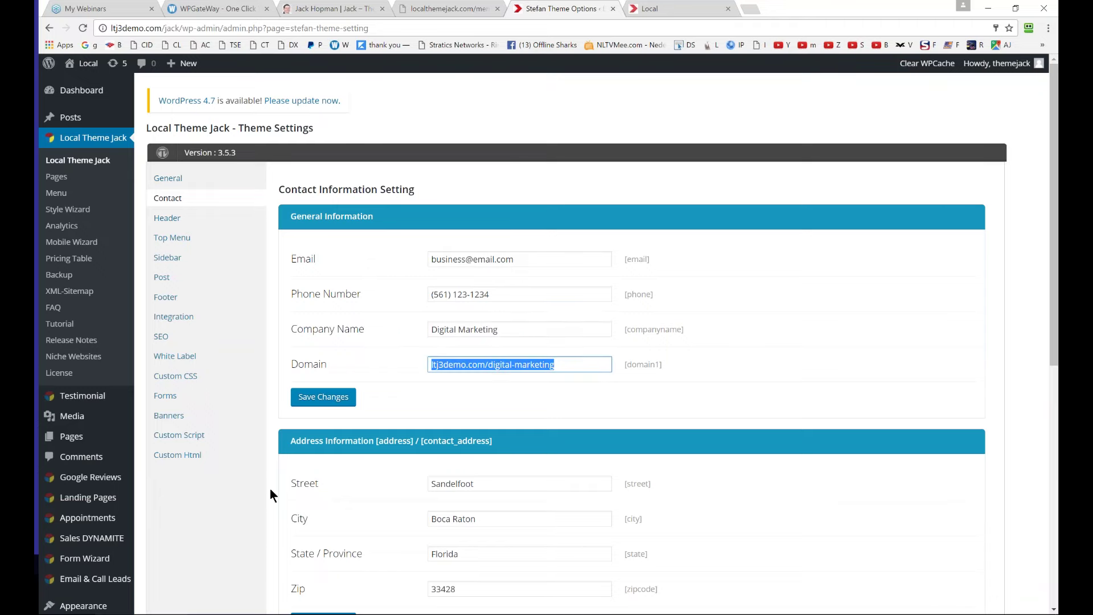
{"action": "scroll", "coordinate": [551, 512], "scroll_direction": "down", "scroll_amount": 1}
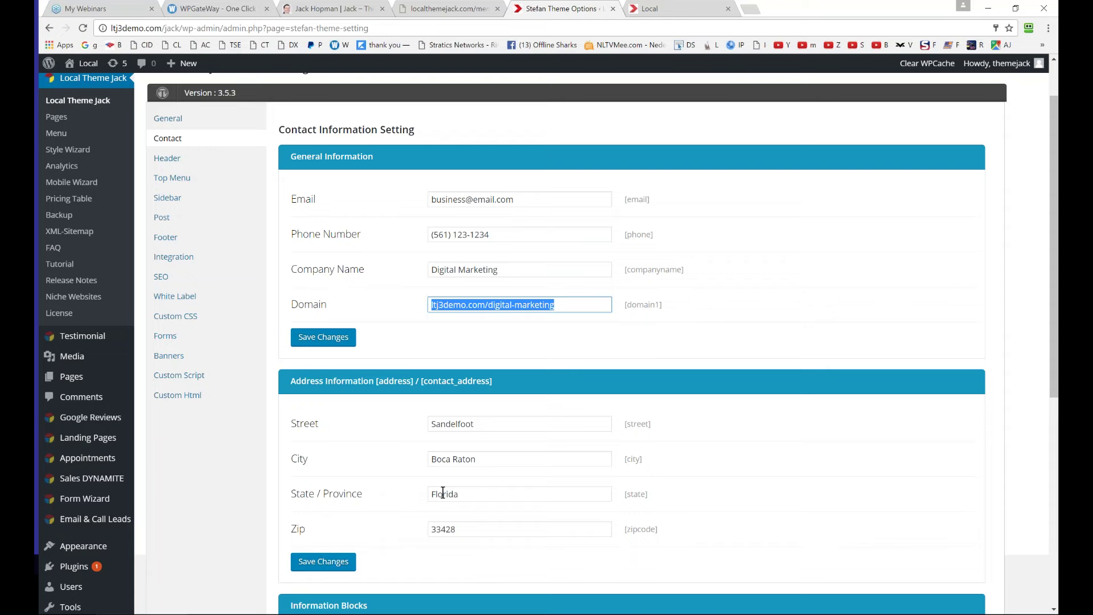
{"action": "scroll", "coordinate": [442, 491], "scroll_direction": "up", "scroll_amount": 1}
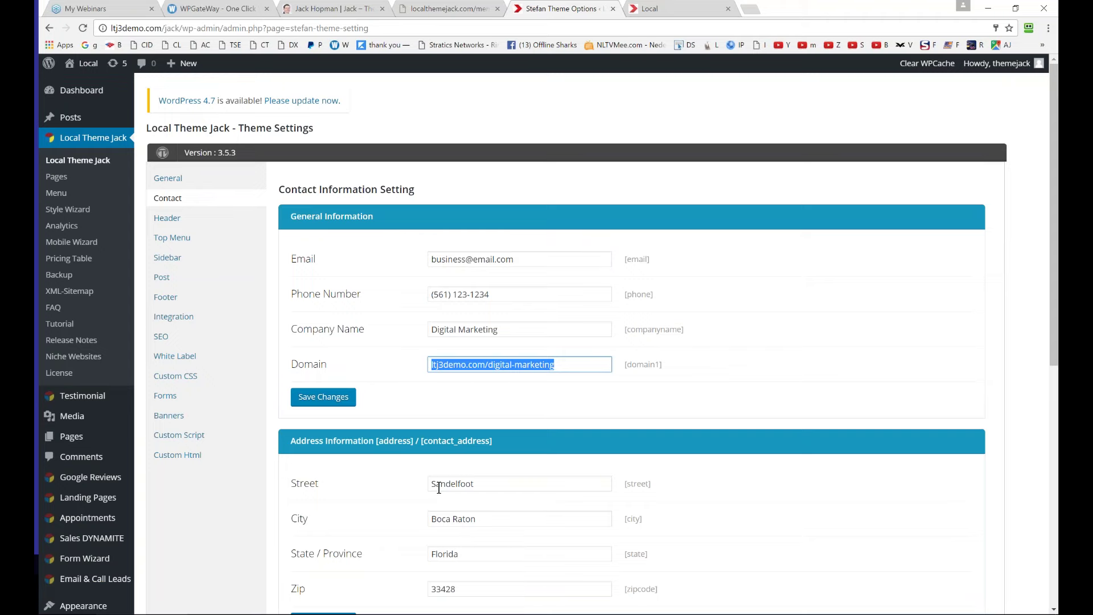
Compare the contact settings with the demo site and look over its homepage service blocks
{"action": "left_click", "coordinate": [668, 10]}
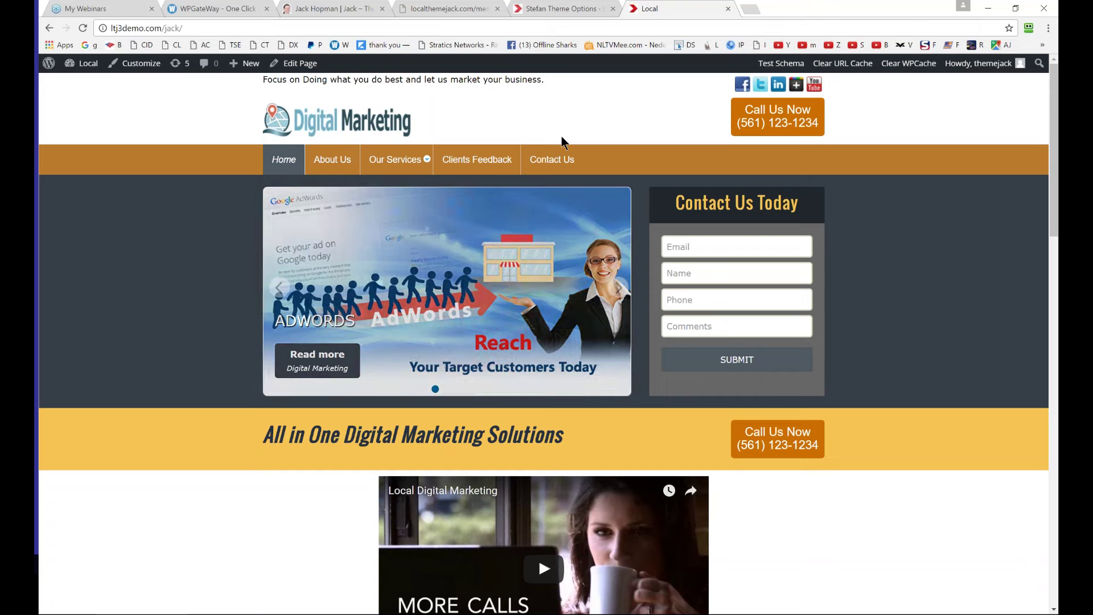
{"action": "left_click", "coordinate": [557, 9]}
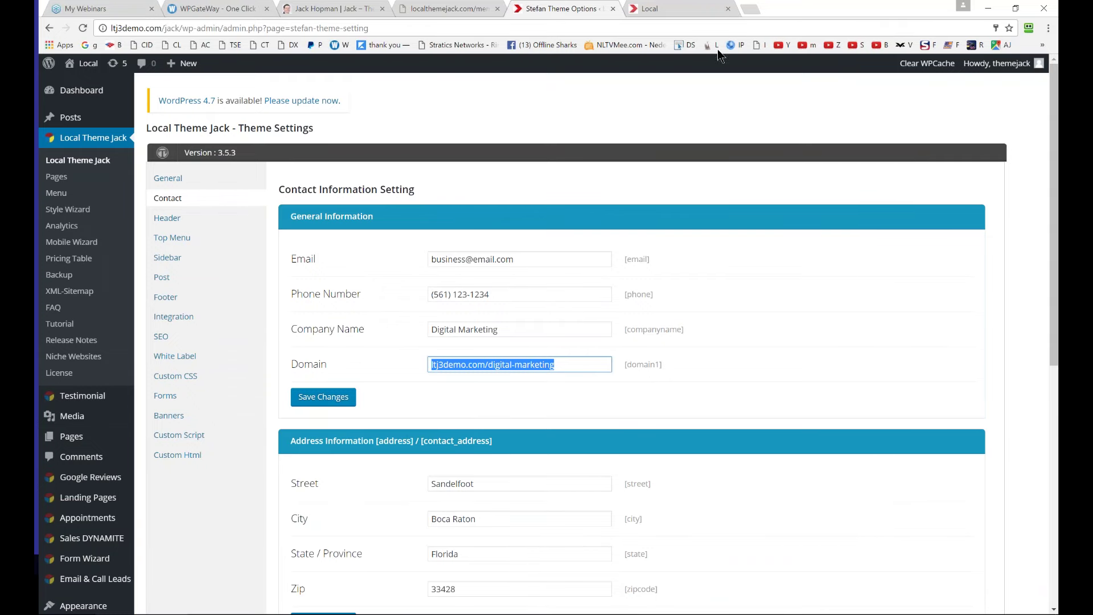
{"action": "left_click", "coordinate": [672, 8]}
{"action": "scroll", "coordinate": [538, 558], "scroll_direction": "down", "scroll_amount": 2}
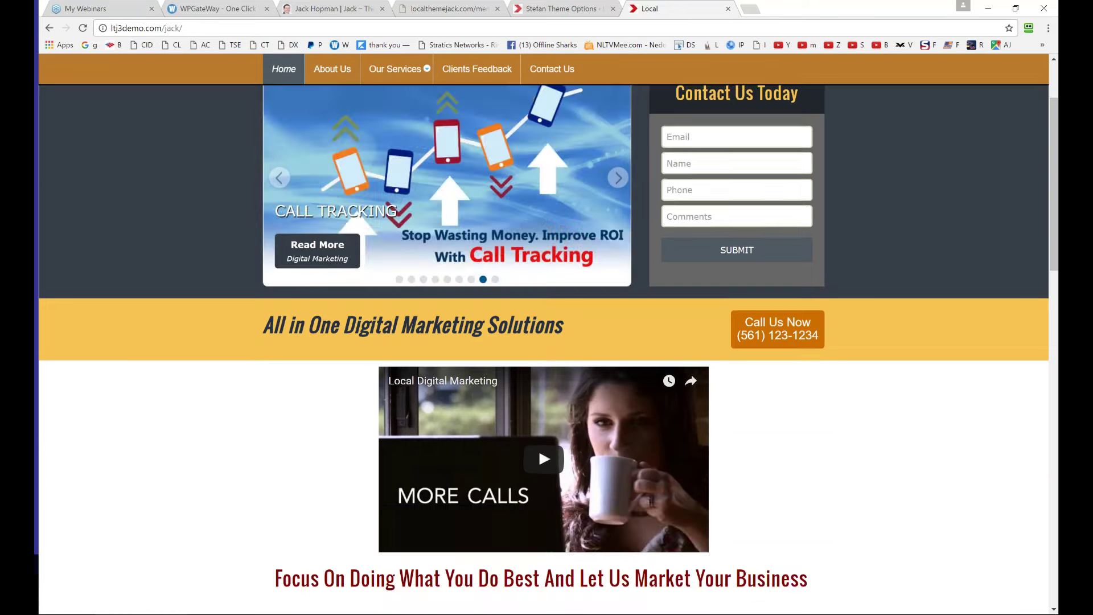
{"action": "scroll", "coordinate": [722, 353], "scroll_direction": "down", "scroll_amount": 8}
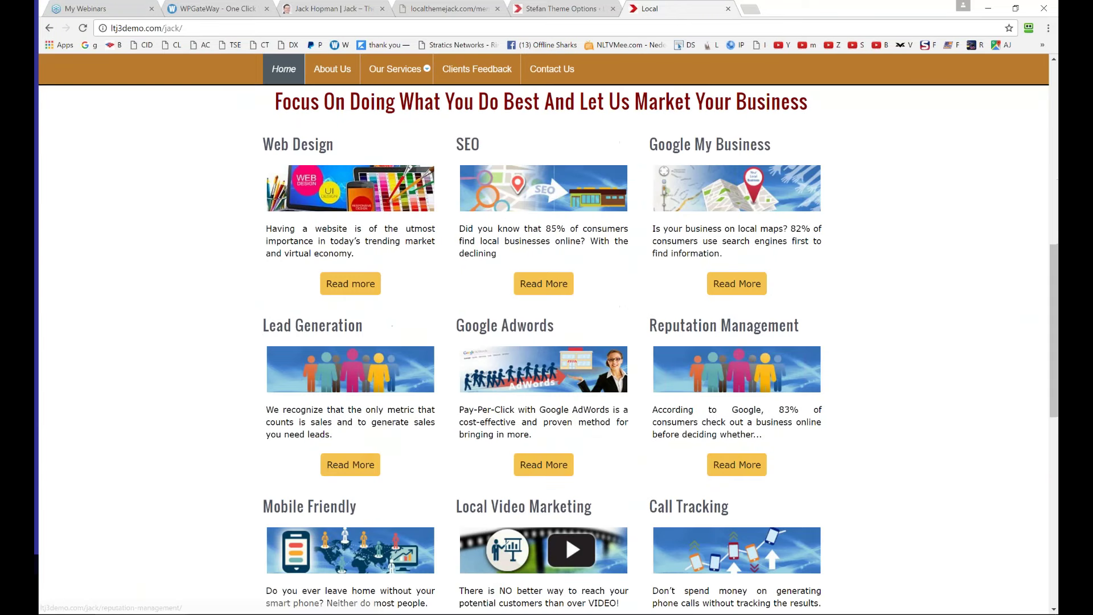
{"action": "scroll", "coordinate": [722, 351], "scroll_direction": "down", "scroll_amount": 1}
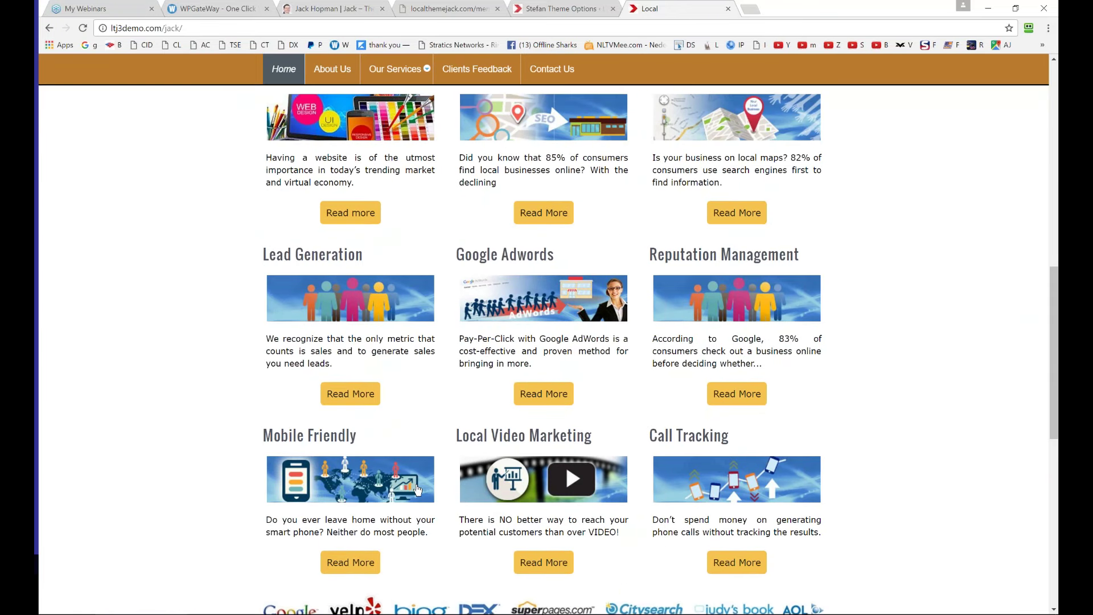
{"action": "scroll", "coordinate": [418, 490], "scroll_direction": "up", "scroll_amount": 2}
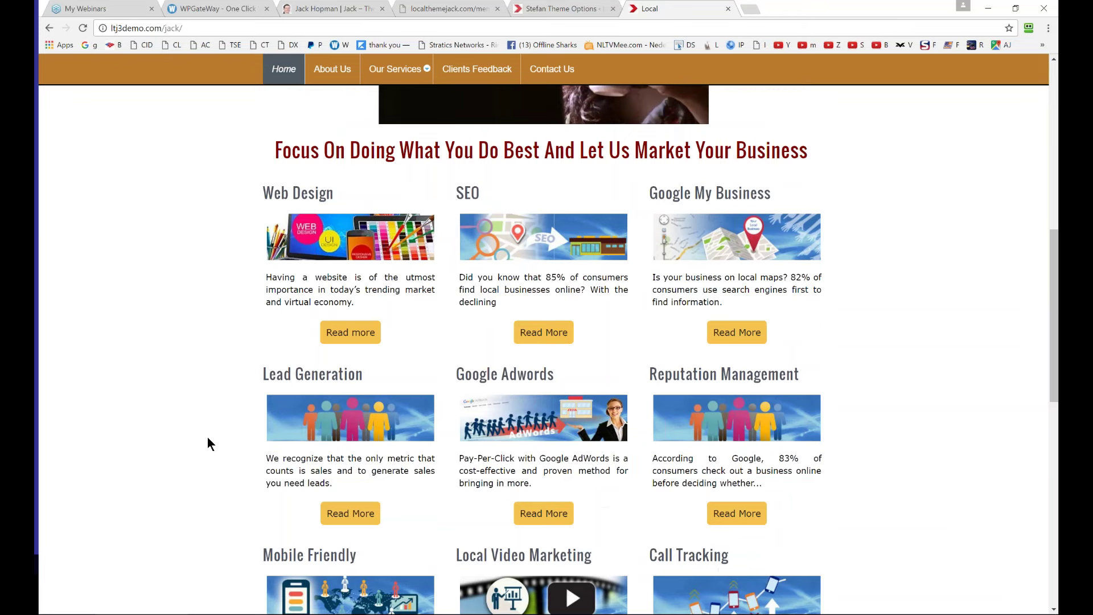
Review the demo homepage's service blocks, including SEO, Mobile Friendly and Local Video Marketing, and return to the header slider
{"action": "left_click_drag", "start_coordinate": [481, 193], "coordinate": [455, 194]}
{"action": "scroll", "coordinate": [240, 438], "scroll_direction": "down", "scroll_amount": 2}
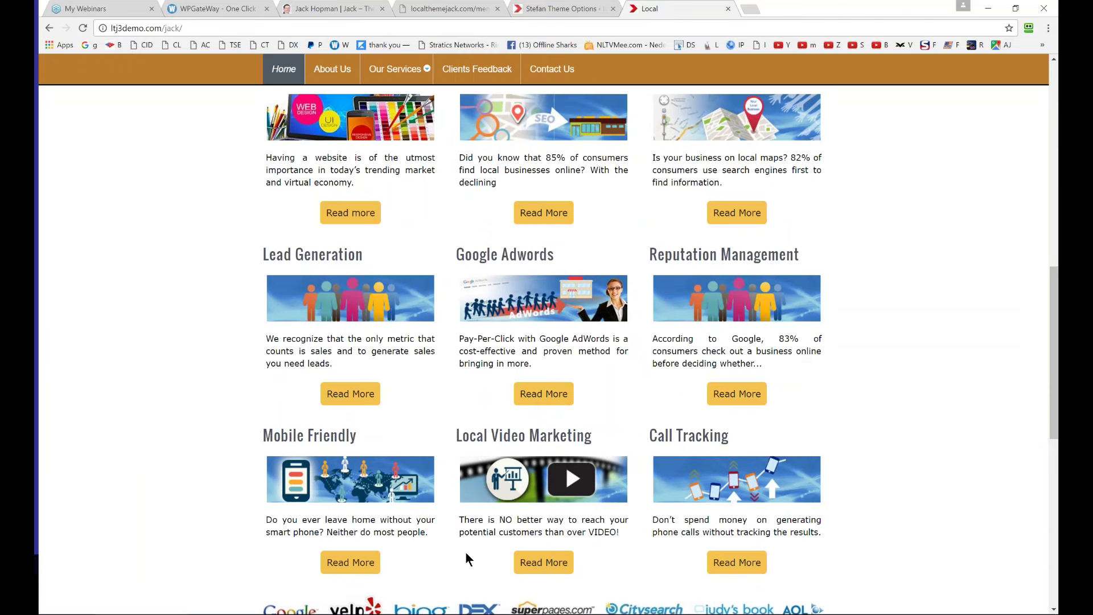
{"action": "left_click_drag", "start_coordinate": [619, 532], "coordinate": [523, 519]}
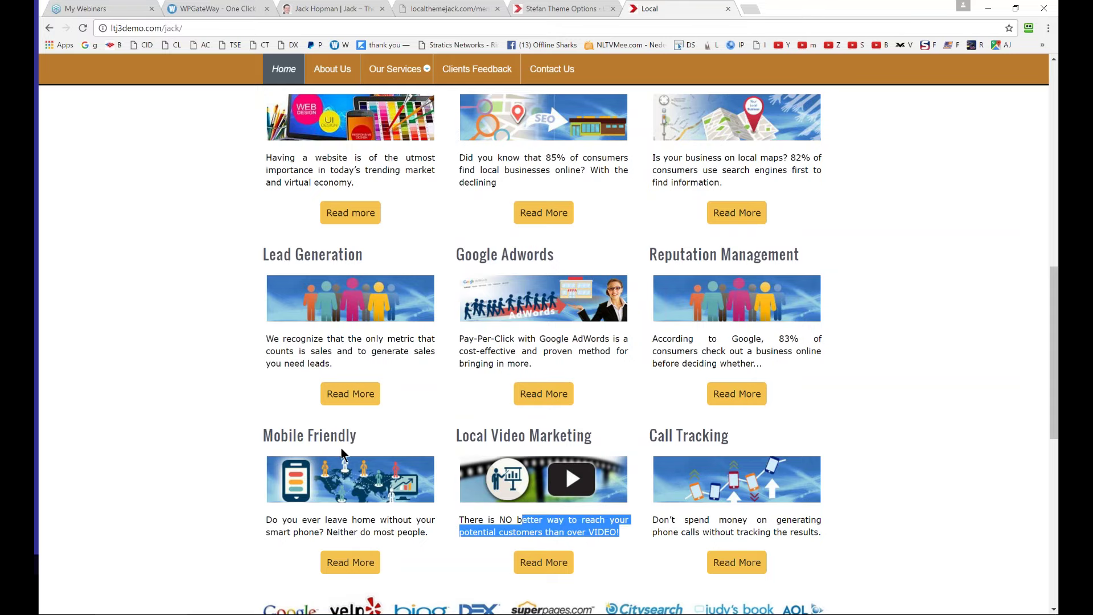
{"action": "scroll", "coordinate": [232, 488], "scroll_direction": "up", "scroll_amount": 5}
{"action": "scroll", "coordinate": [235, 447], "scroll_direction": "up", "scroll_amount": 4}
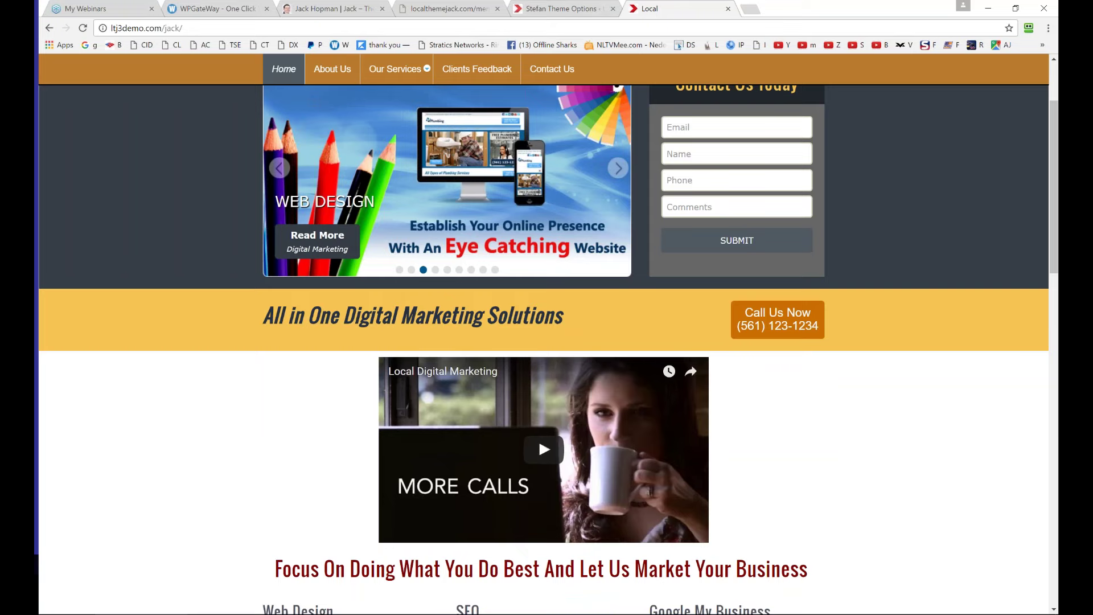
Open the Home page for editing from the WordPress pages list and go to its service modules in the page builder
{"action": "left_click", "coordinate": [543, 9]}
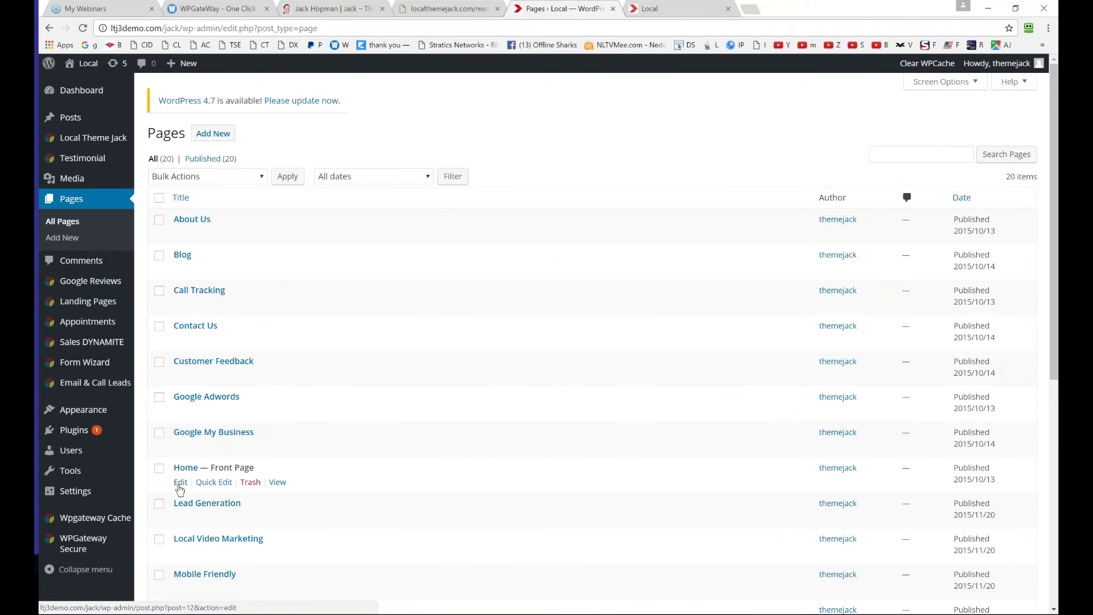
{"action": "left_click", "coordinate": [179, 484]}
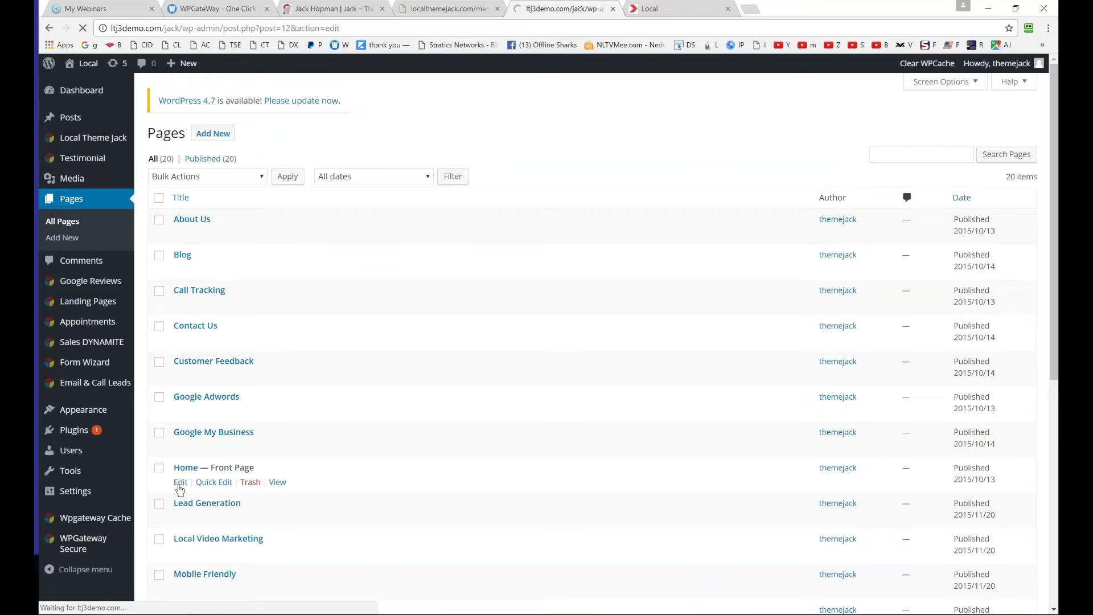
{"action": "scroll", "coordinate": [372, 486], "scroll_direction": "down", "scroll_amount": 10}
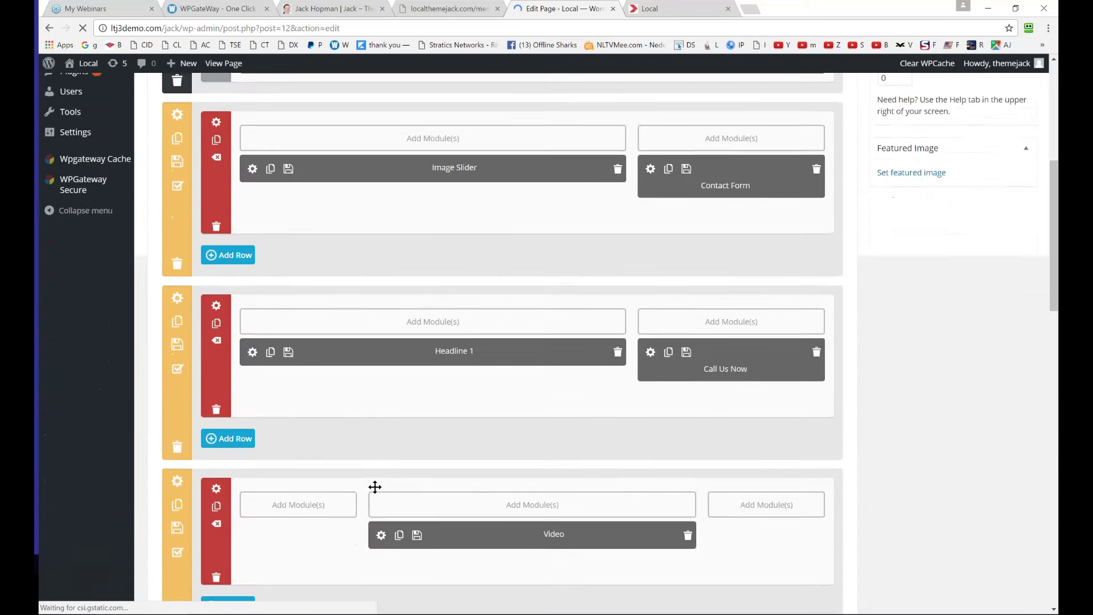
{"action": "scroll", "coordinate": [373, 486], "scroll_direction": "down", "scroll_amount": 5}
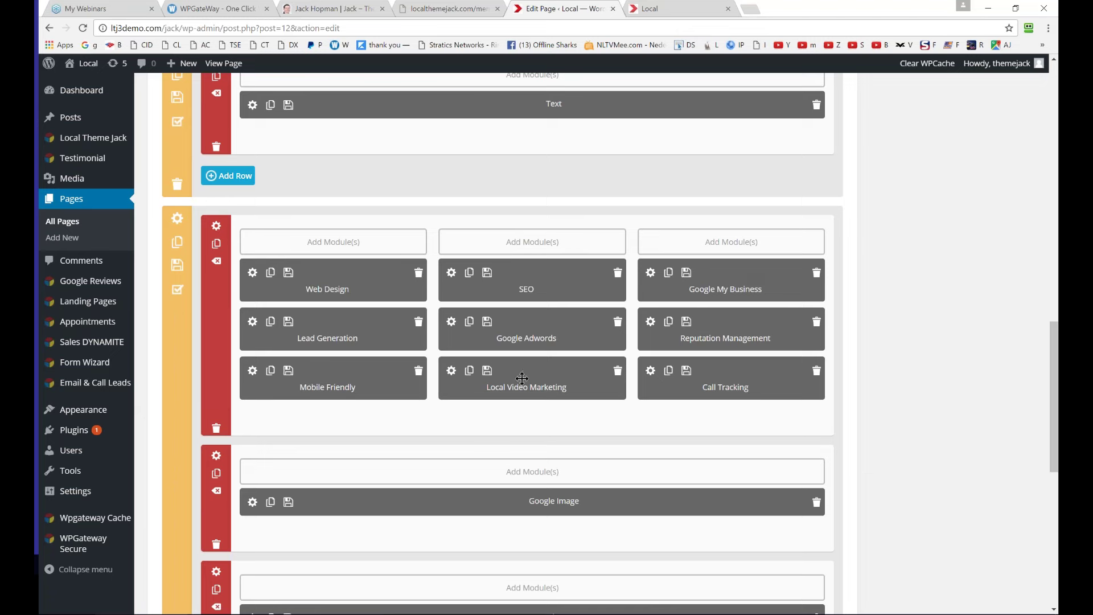
Remove the SEO, Local Video Marketing and Reputation Management modules from the Home page's services row
{"action": "left_click", "coordinate": [618, 274]}
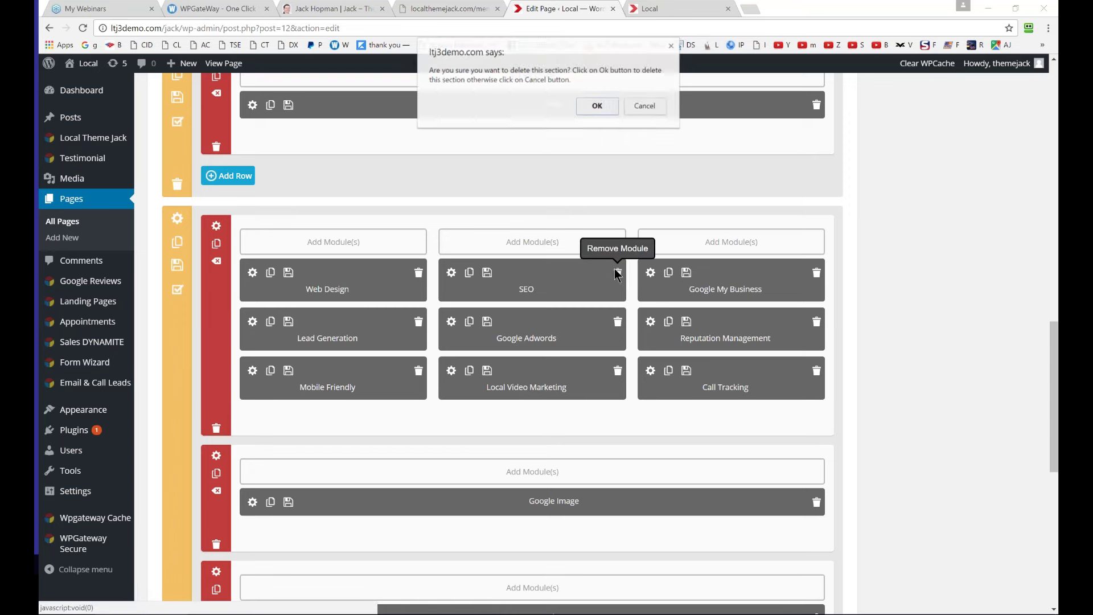
{"action": "left_click", "coordinate": [596, 106]}
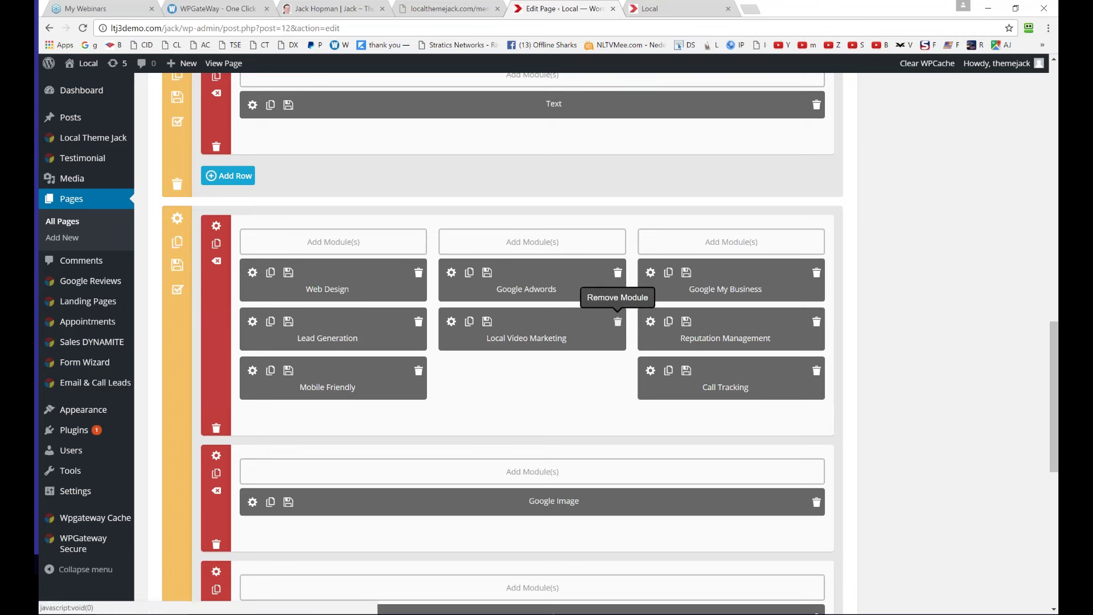
{"action": "left_click", "coordinate": [617, 322]}
{"action": "left_click", "coordinate": [604, 129]}
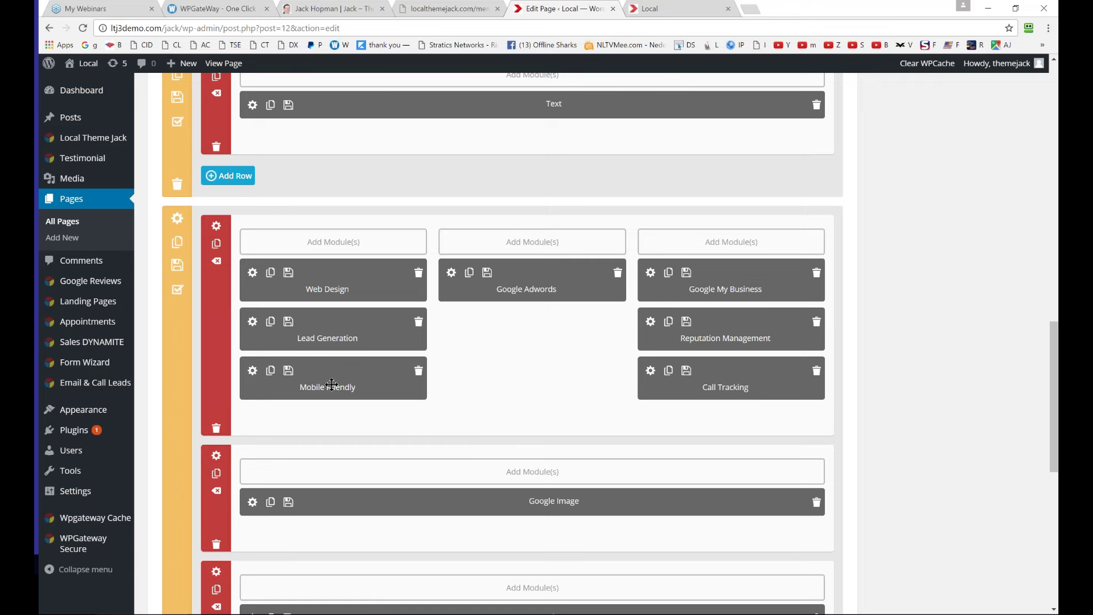
{"action": "left_click", "coordinate": [817, 322]}
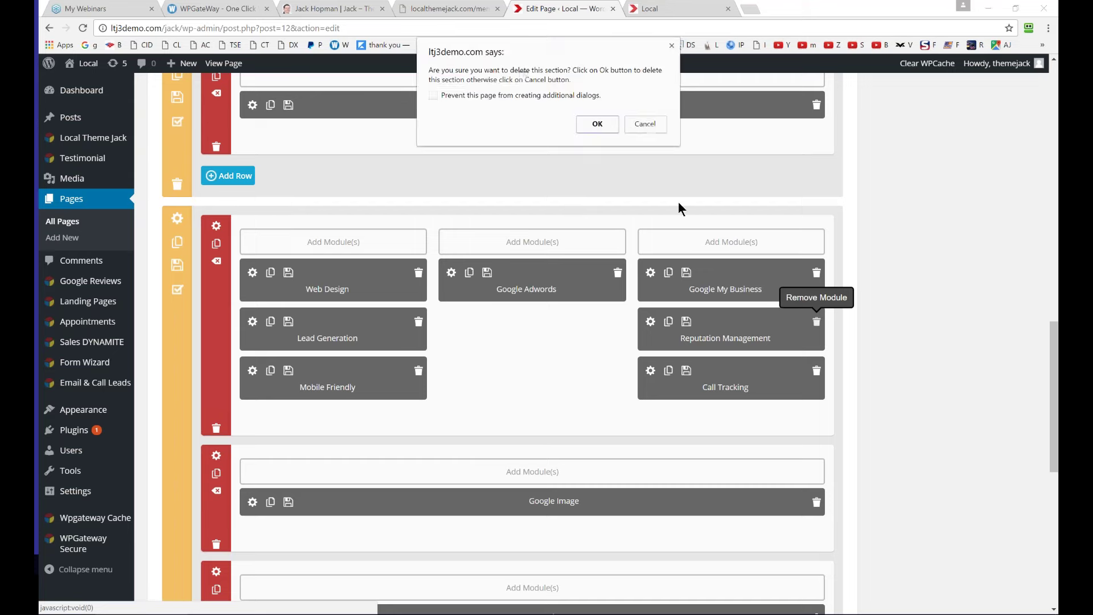
{"action": "left_click", "coordinate": [597, 123]}
Move the Mobile Friendly module above Google Adwords in the middle column and update the Home page
{"action": "left_click_drag", "start_coordinate": [337, 376], "coordinate": [535, 281]}
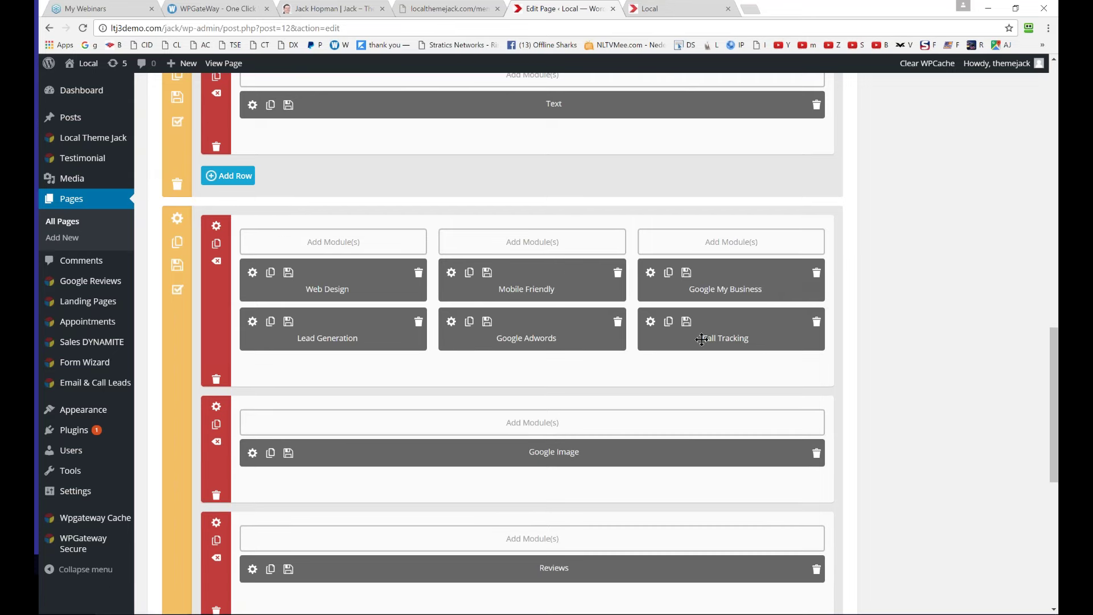
{"action": "scroll", "coordinate": [672, 353], "scroll_direction": "up", "scroll_amount": 10}
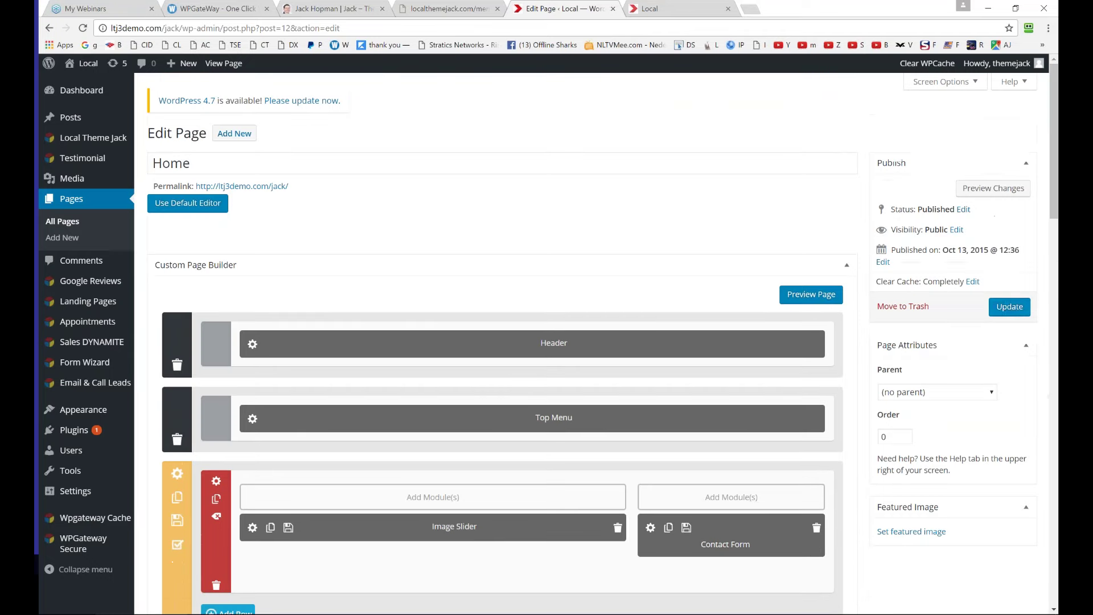
{"action": "left_click", "coordinate": [1010, 306]}
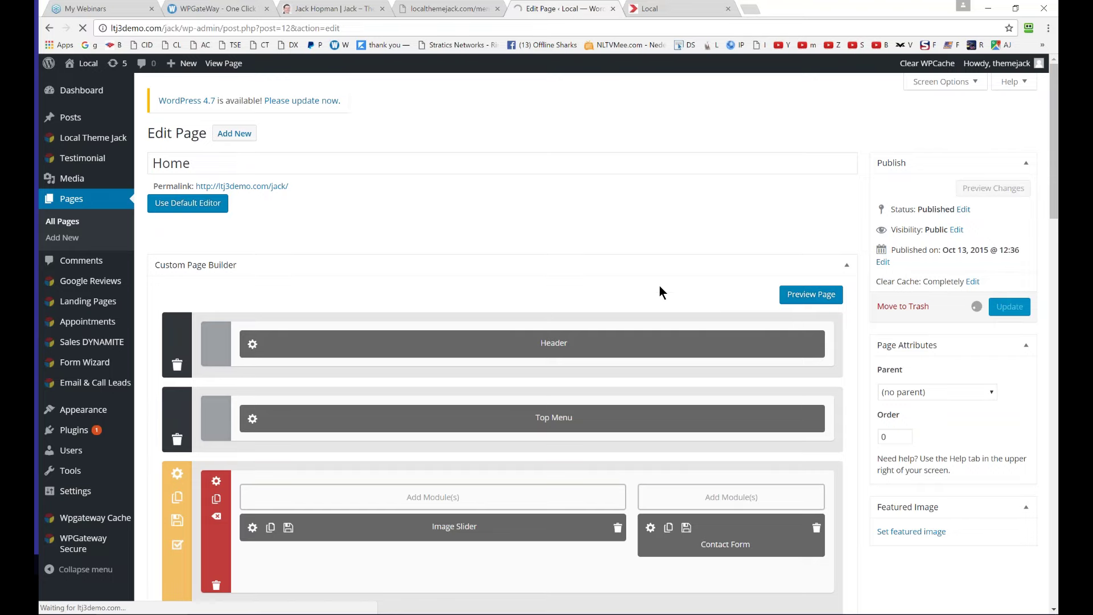
Load ltj3demo.com/jack/ in a new browser tab and check the rearranged service blocks on the homepage
{"action": "left_click", "coordinate": [675, 8]}
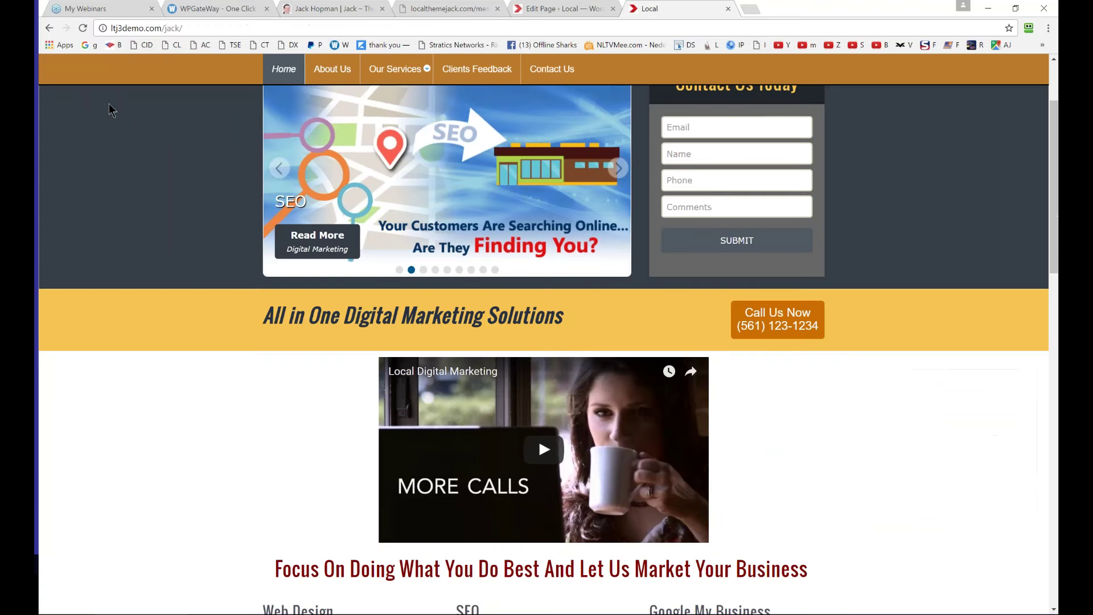
{"action": "left_click", "coordinate": [137, 28]}
{"action": "key", "text": "ctrl+c"}
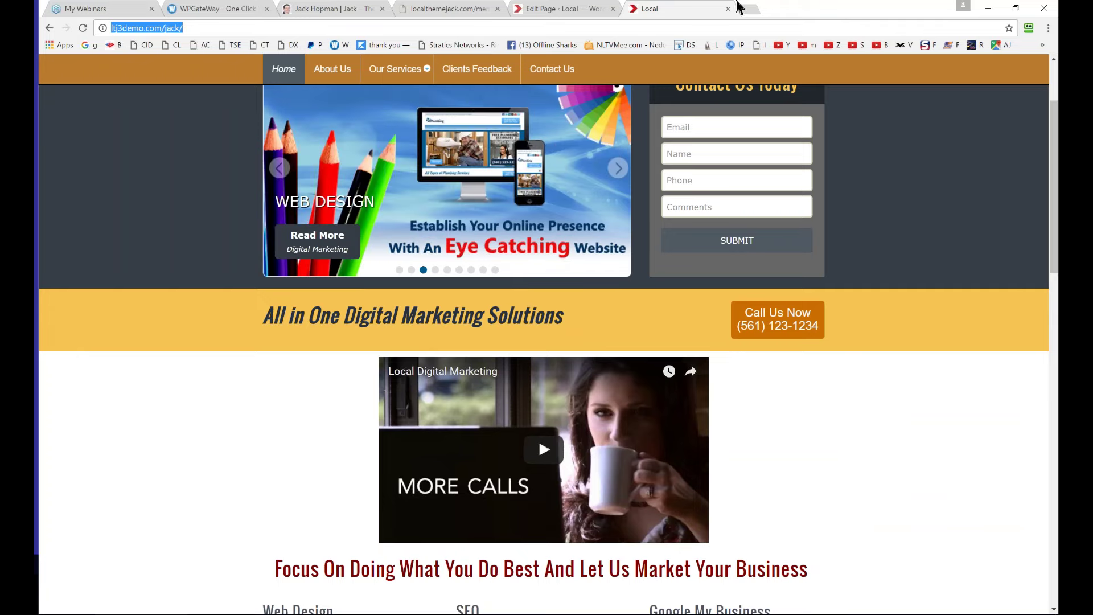
{"action": "left_click", "coordinate": [751, 8]}
{"action": "key", "text": "ctrl+v"}
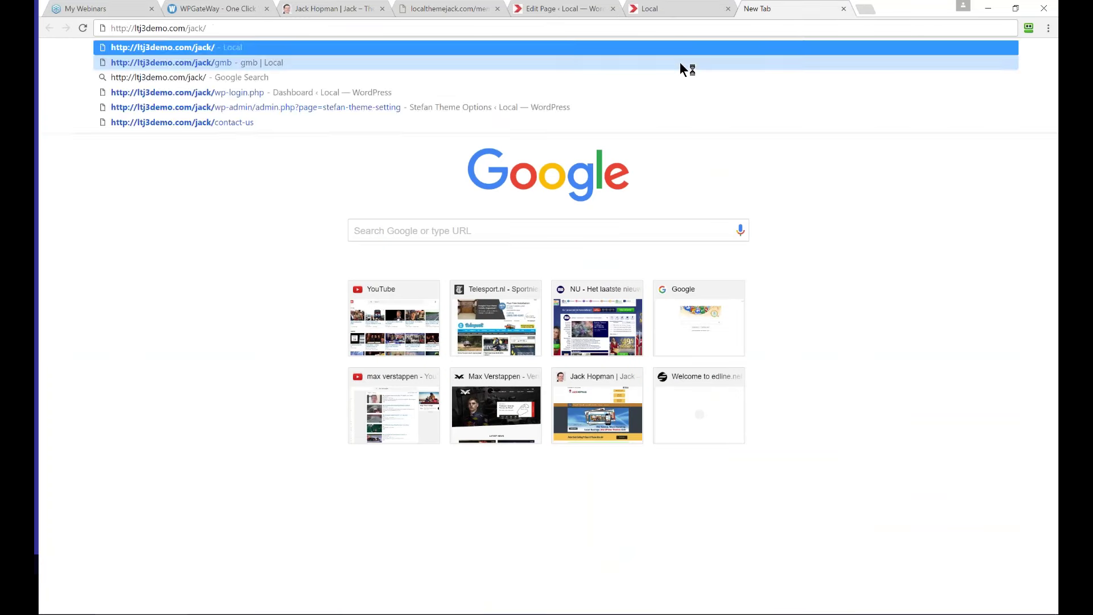
{"action": "key", "text": "Return"}
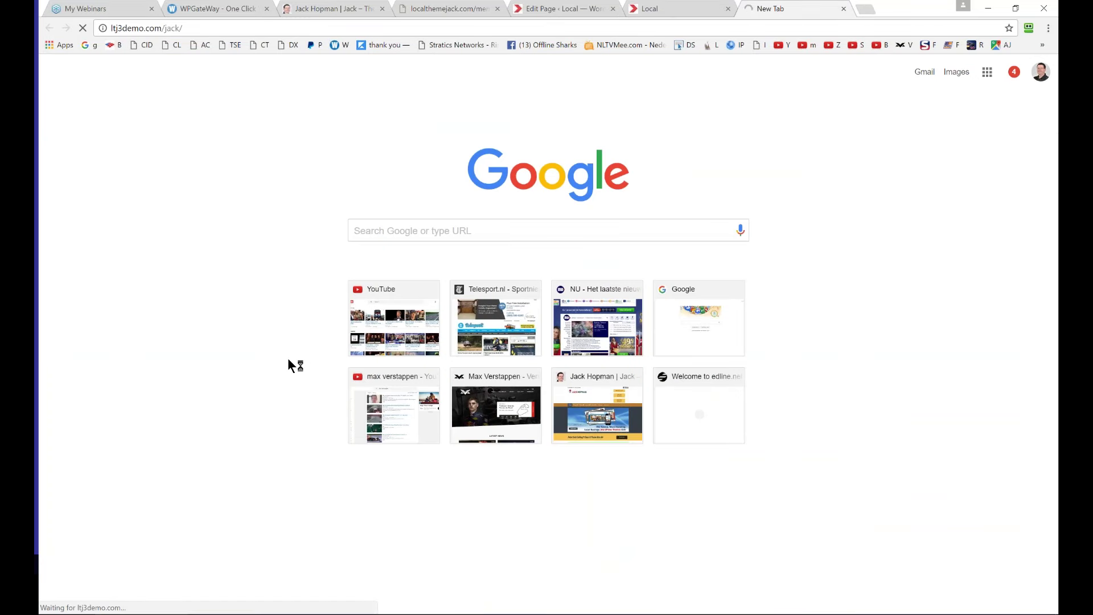
{"action": "scroll", "coordinate": [192, 354], "scroll_direction": "down", "scroll_amount": 5}
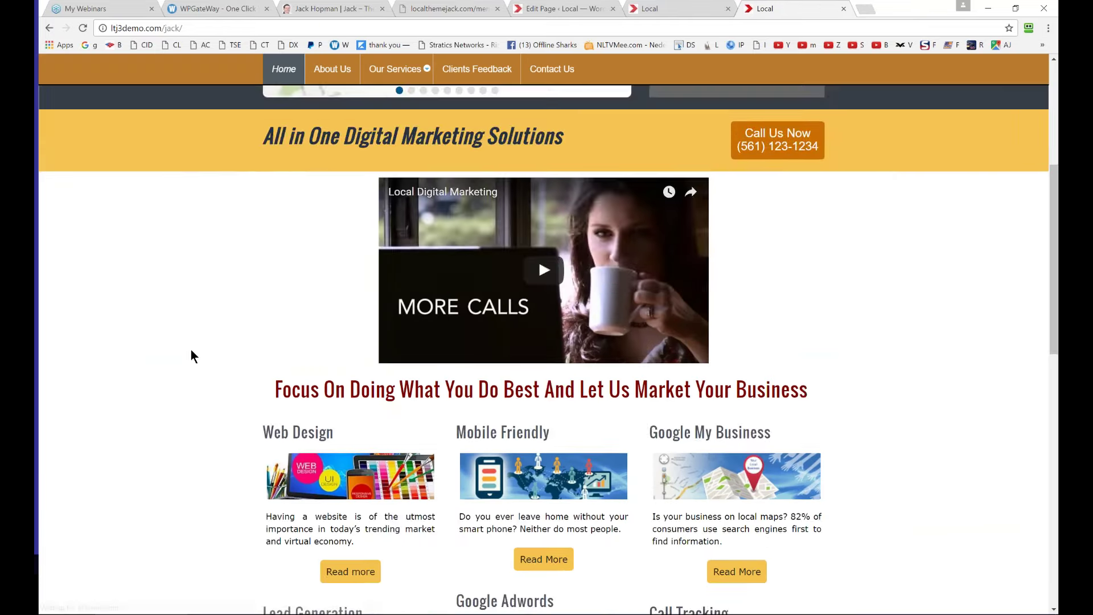
{"action": "scroll", "coordinate": [171, 359], "scroll_direction": "down", "scroll_amount": 4}
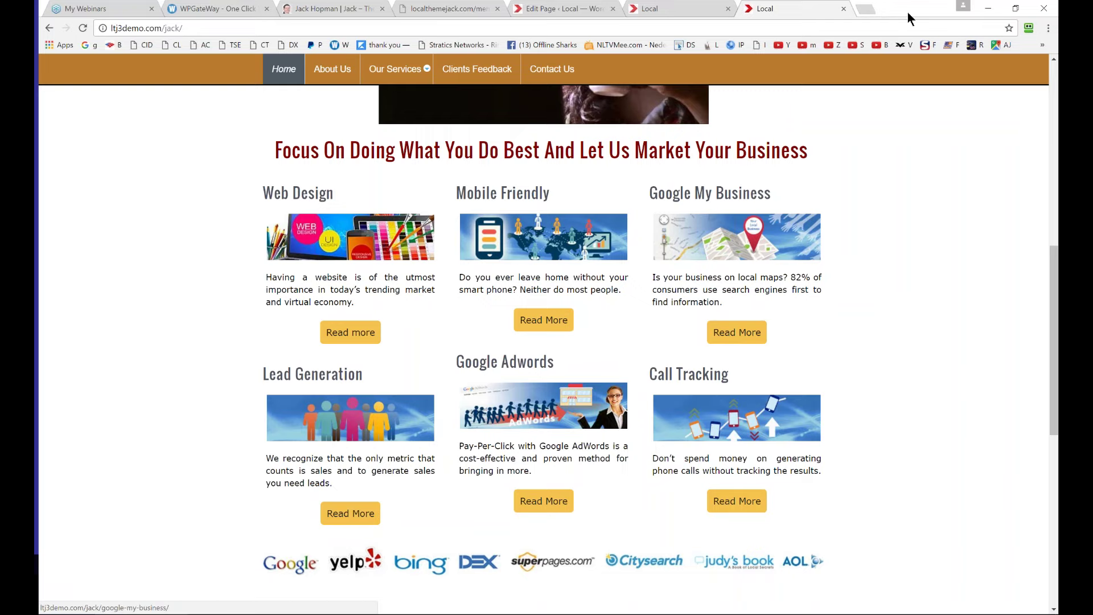
Save the Call Tracking module in the Home page builder as a custom module named "call tracking"
{"action": "left_click", "coordinate": [667, 8]}
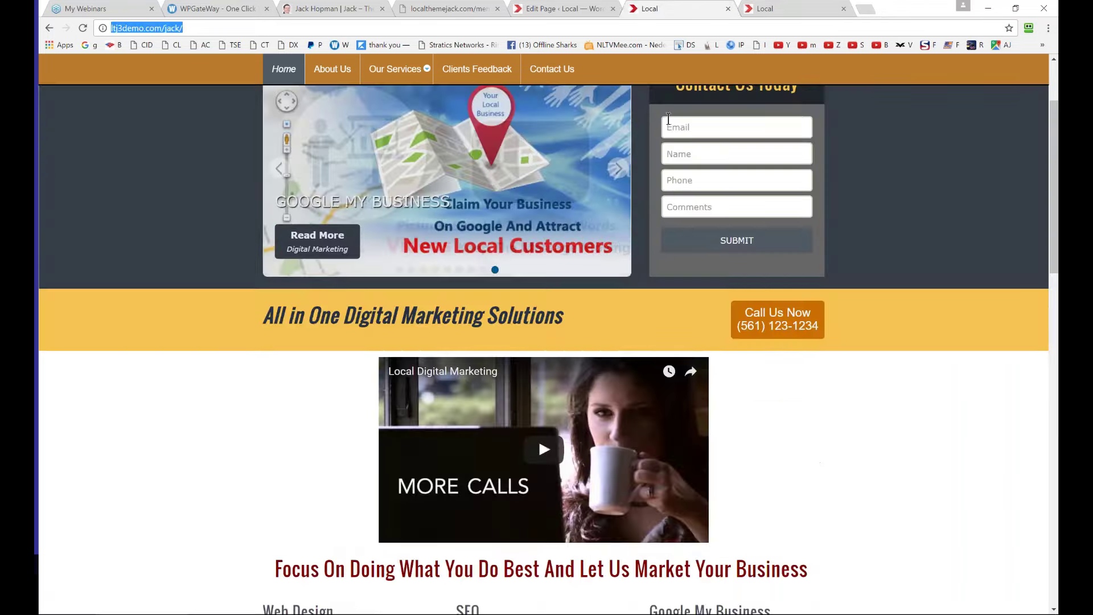
{"action": "left_click", "coordinate": [556, 9]}
{"action": "scroll", "coordinate": [459, 341], "scroll_direction": "down", "scroll_amount": 6}
{"action": "scroll", "coordinate": [459, 342], "scroll_direction": "down", "scroll_amount": 10}
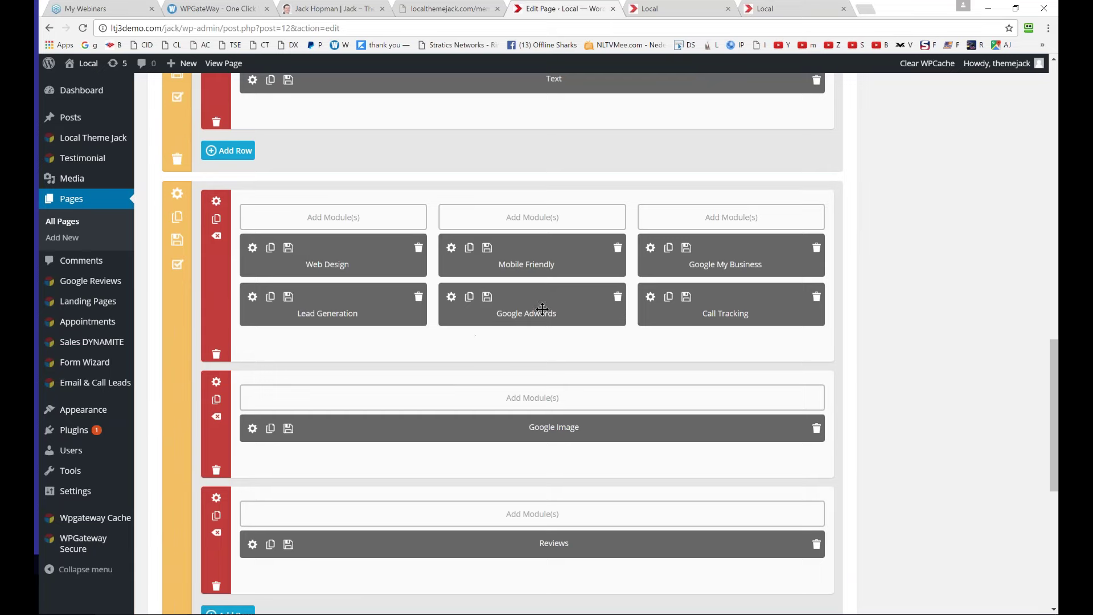
{"action": "left_click", "coordinate": [687, 296]}
{"action": "left_click", "coordinate": [454, 320]}
{"action": "type", "text": "c"}
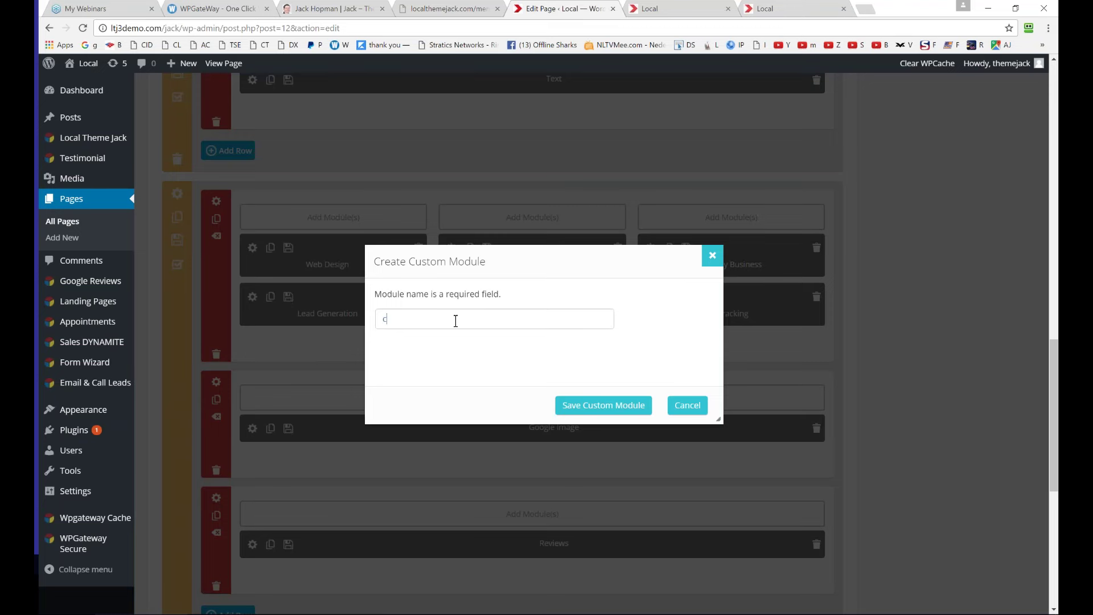
{"action": "type", "text": "all tracking"}
{"action": "left_click", "coordinate": [572, 404]}
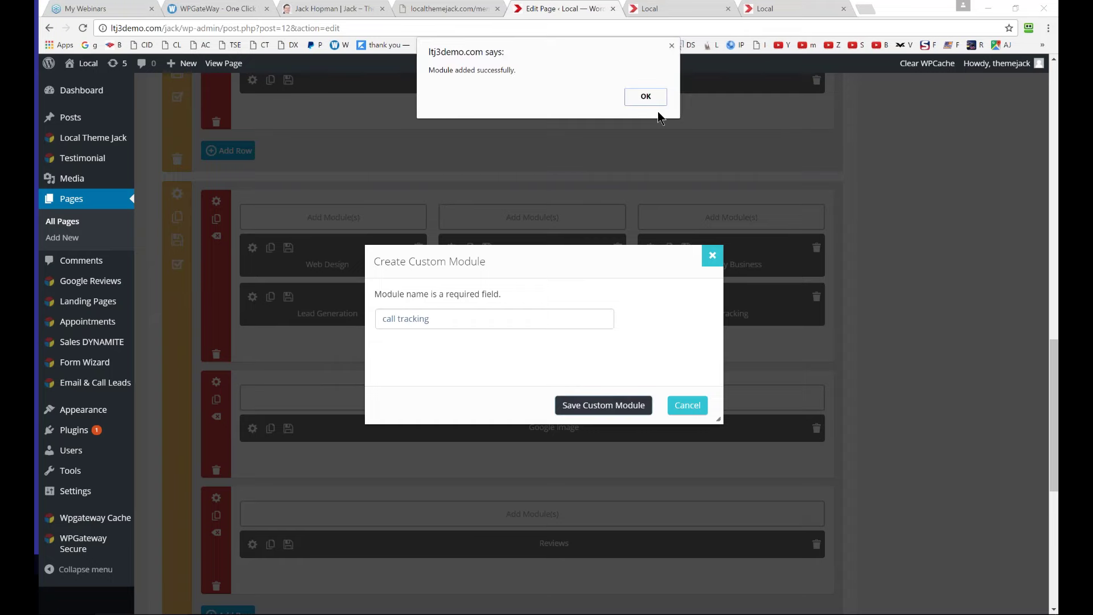
{"action": "left_click", "coordinate": [654, 97]}
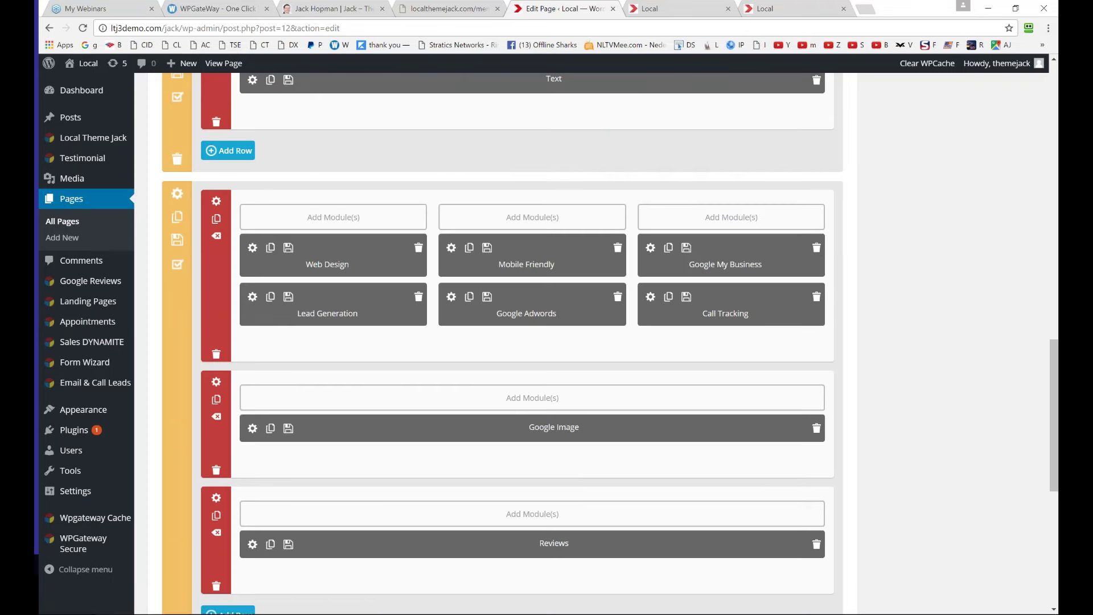
Remove the Call Tracking module from the services row and update the Home page
{"action": "left_click", "coordinate": [817, 297]}
{"action": "left_click", "coordinate": [598, 125]}
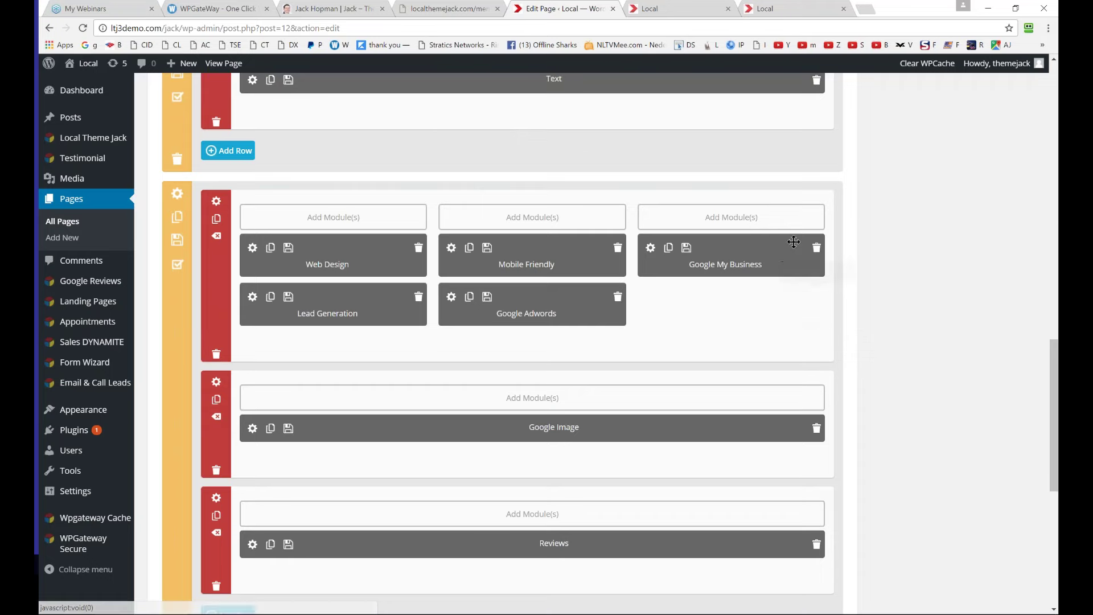
{"action": "scroll", "coordinate": [794, 242], "scroll_direction": "up", "scroll_amount": 20}
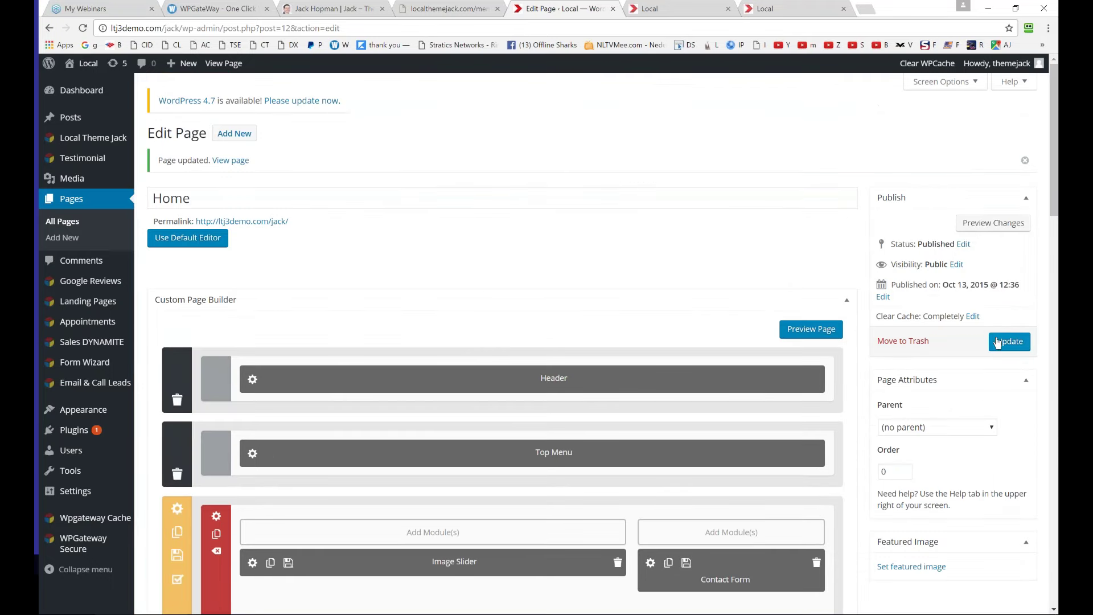
{"action": "left_click", "coordinate": [998, 342]}
Reload the live homepage and check its service blocks with the Call Tracking module removed
{"action": "left_click", "coordinate": [765, 9]}
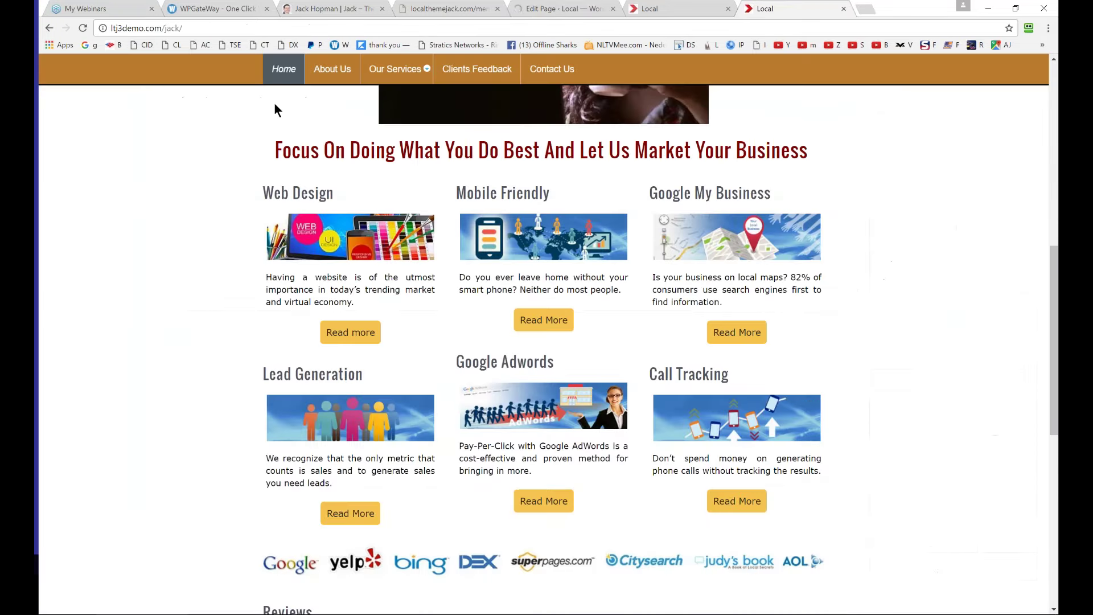
{"action": "left_click", "coordinate": [84, 27]}
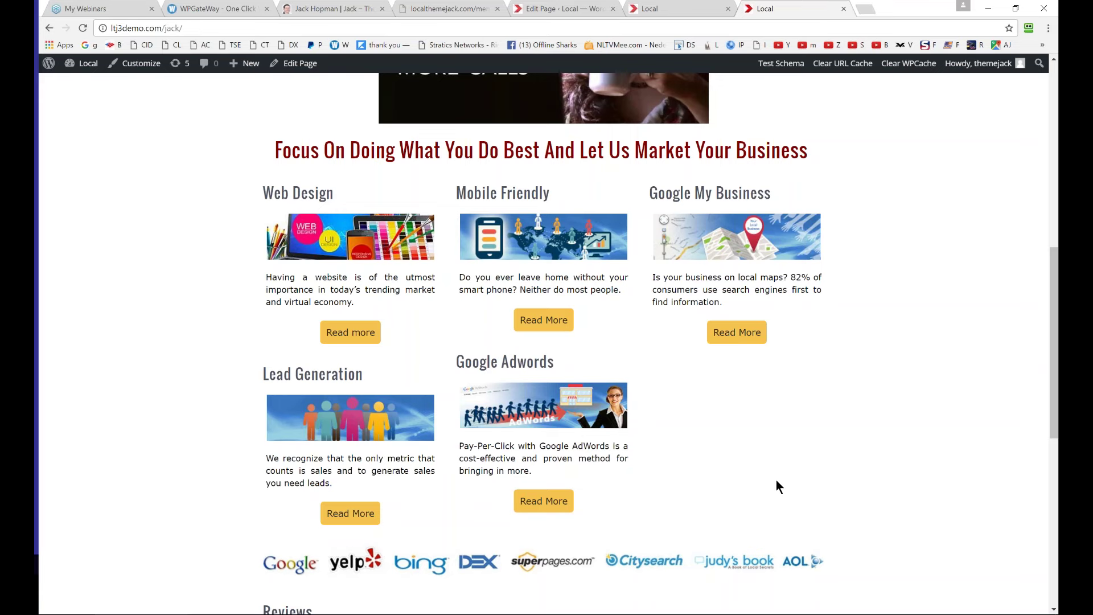
{"action": "left_click", "coordinate": [695, 8]}
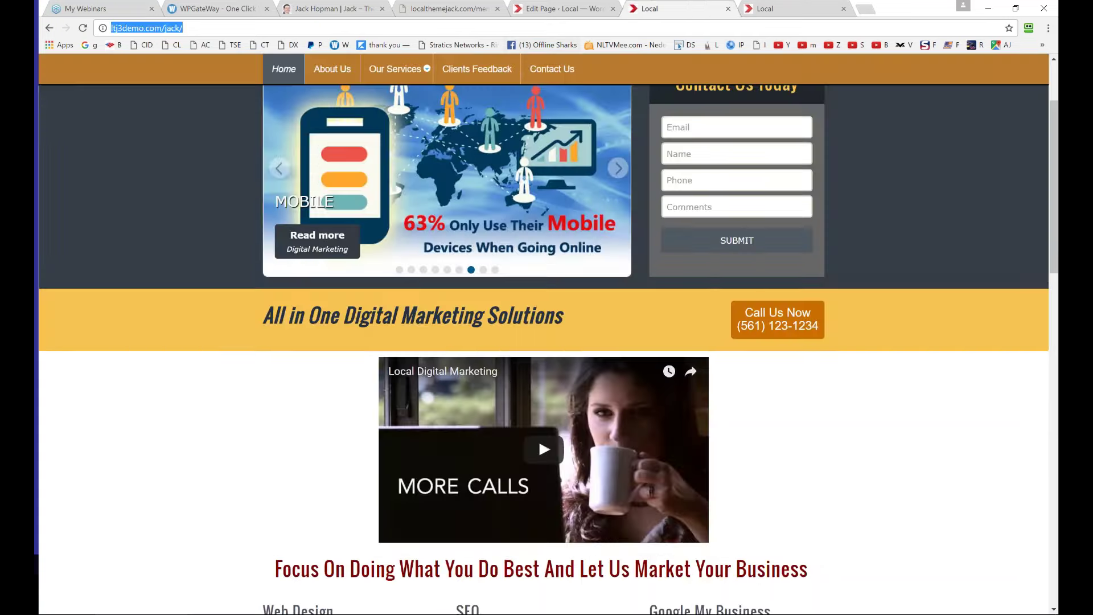
Add the saved "call tracking" custom module to the third column of the Home page's services row
{"action": "left_click", "coordinate": [564, 9]}
{"action": "scroll", "coordinate": [630, 246], "scroll_direction": "down", "scroll_amount": 10}
{"action": "scroll", "coordinate": [631, 247], "scroll_direction": "down", "scroll_amount": 5}
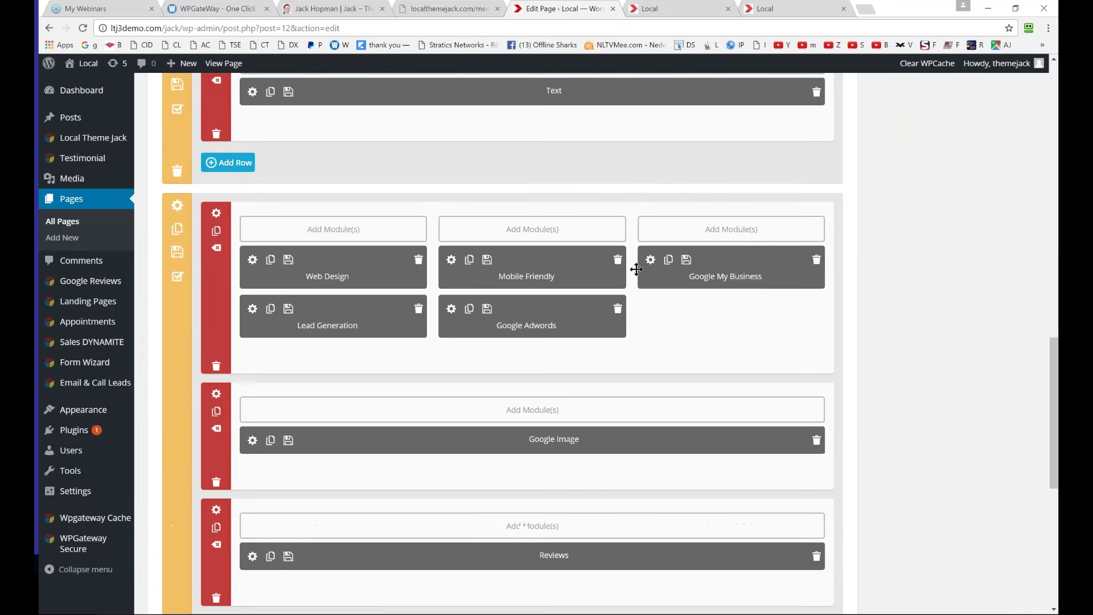
{"action": "left_click", "coordinate": [747, 231]}
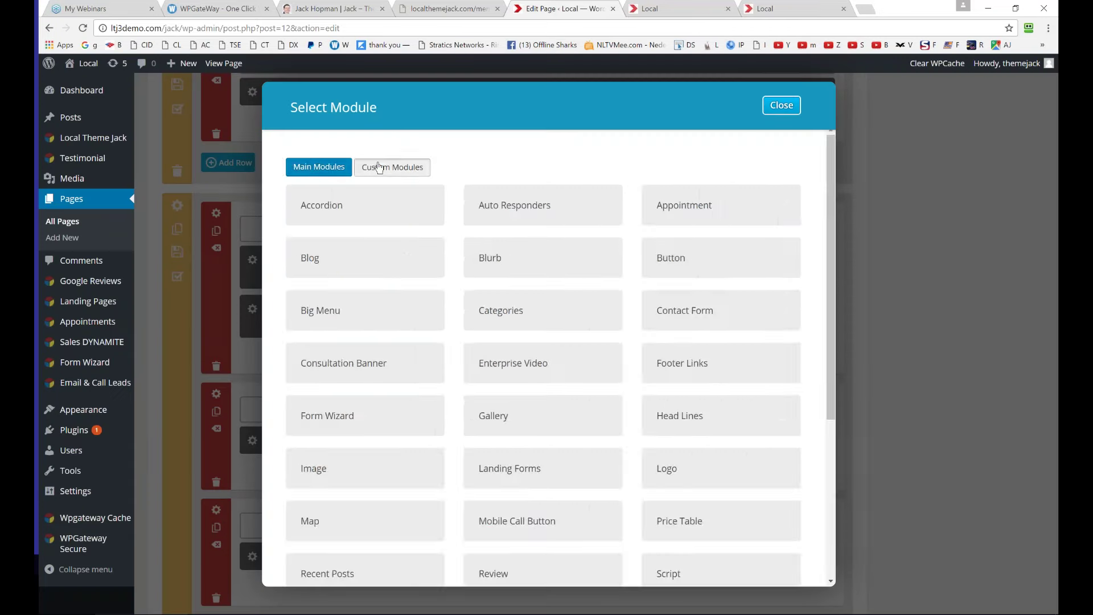
{"action": "left_click", "coordinate": [379, 168]}
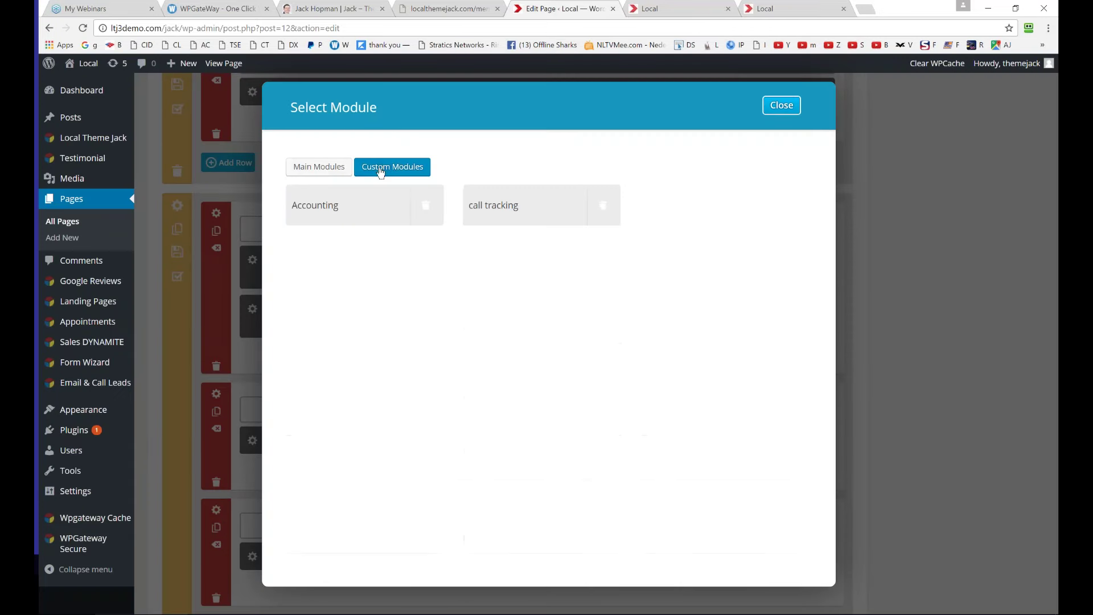
{"action": "left_click", "coordinate": [510, 208]}
{"action": "scroll", "coordinate": [709, 314], "scroll_direction": "down", "scroll_amount": 2}
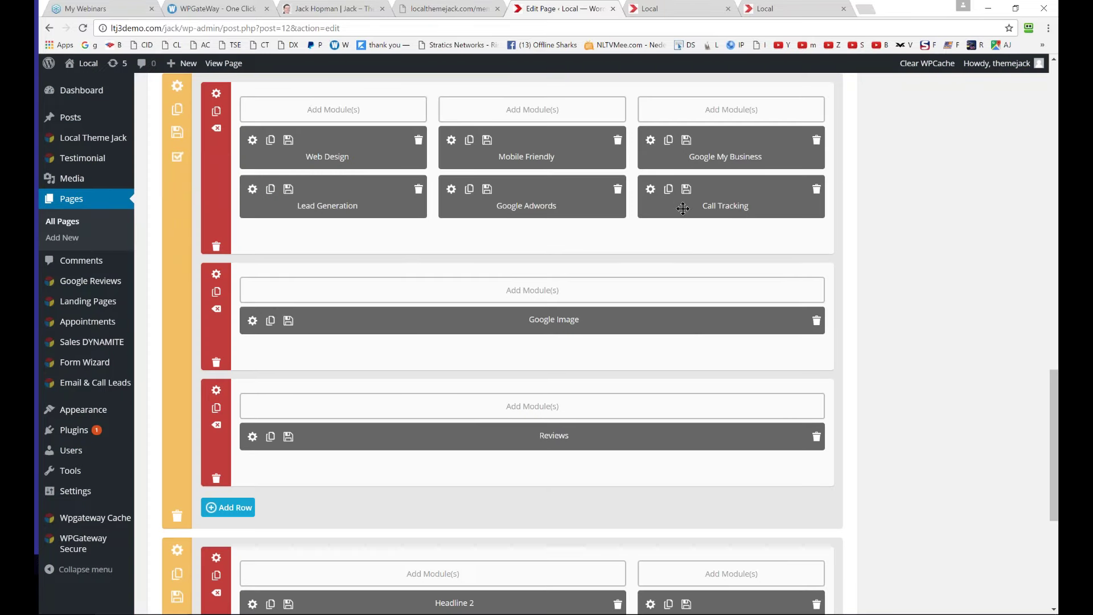
{"action": "scroll", "coordinate": [708, 246], "scroll_direction": "up", "scroll_amount": 2}
{"action": "scroll", "coordinate": [707, 247], "scroll_direction": "up", "scroll_amount": 12}
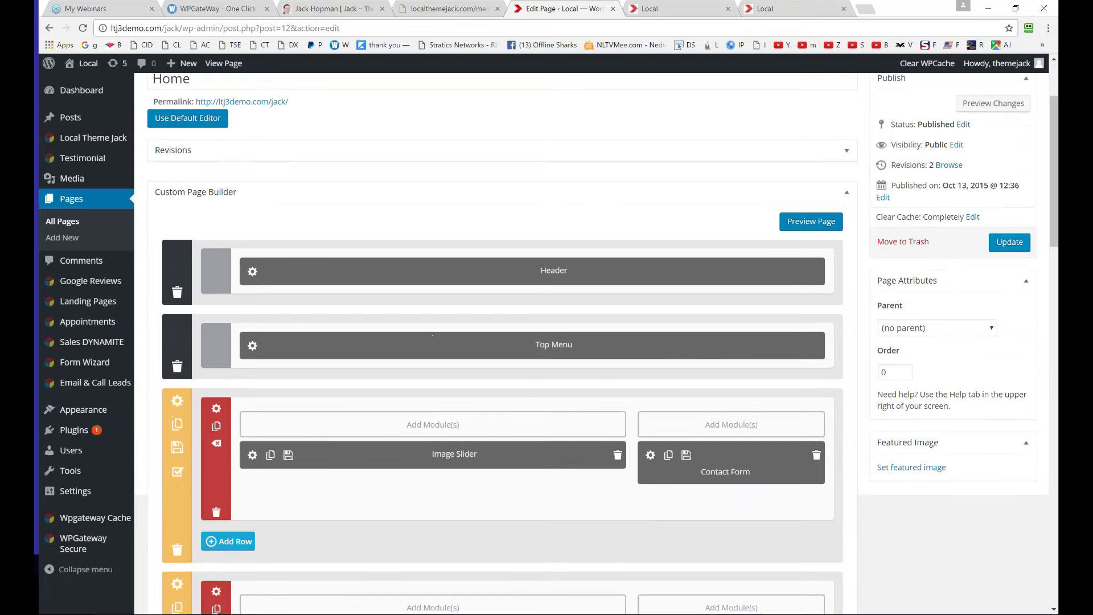
Update the Home page and reload the live homepage to check the re-added Call Tracking block
{"action": "left_click", "coordinate": [1010, 242]}
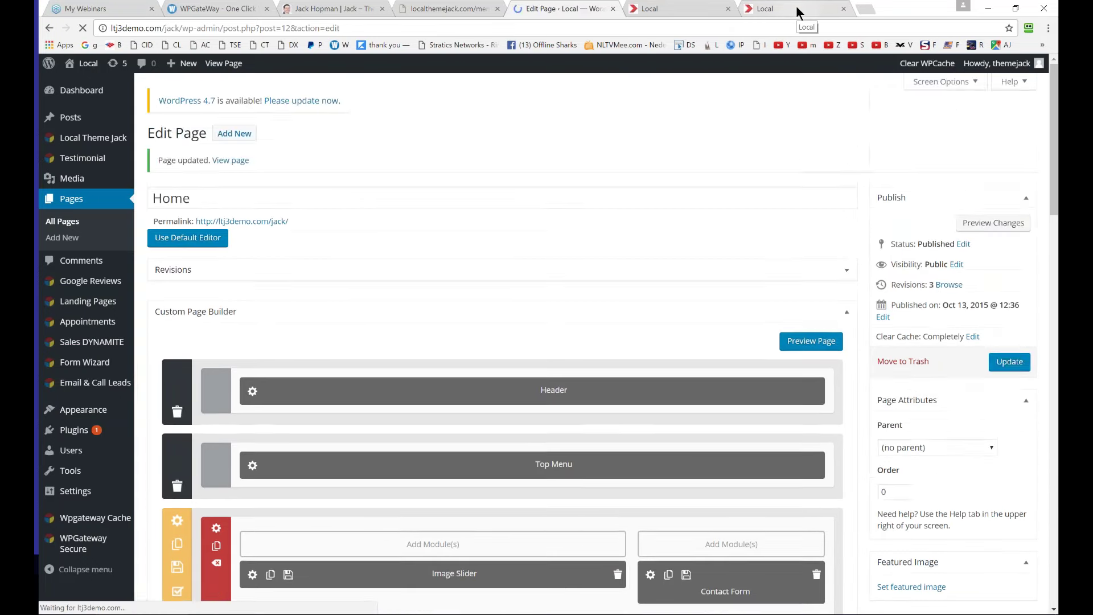
{"action": "left_click", "coordinate": [796, 7]}
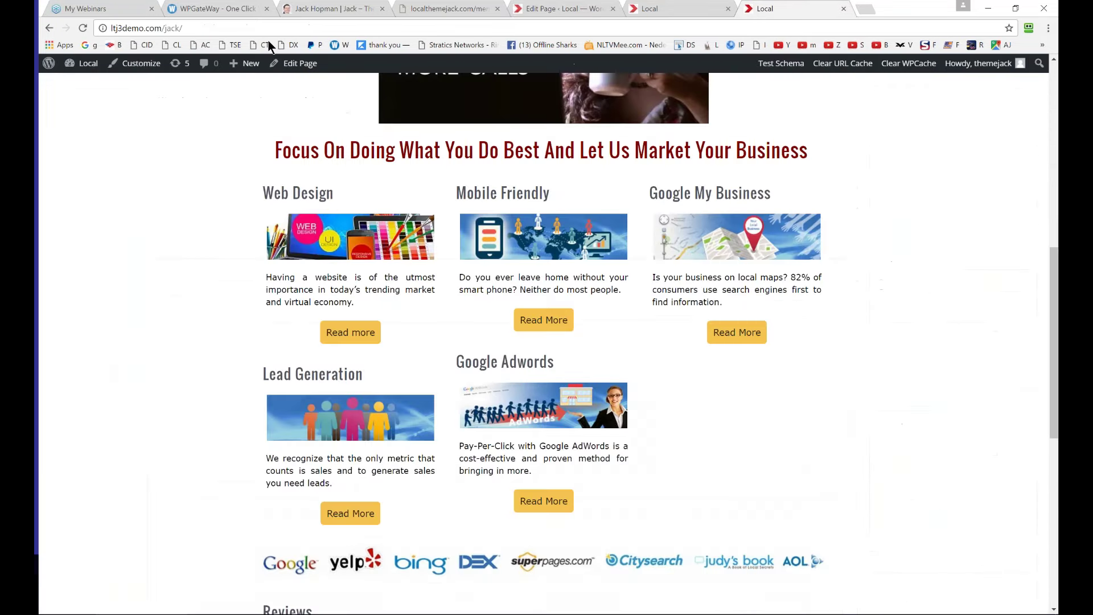
{"action": "left_click", "coordinate": [83, 28]}
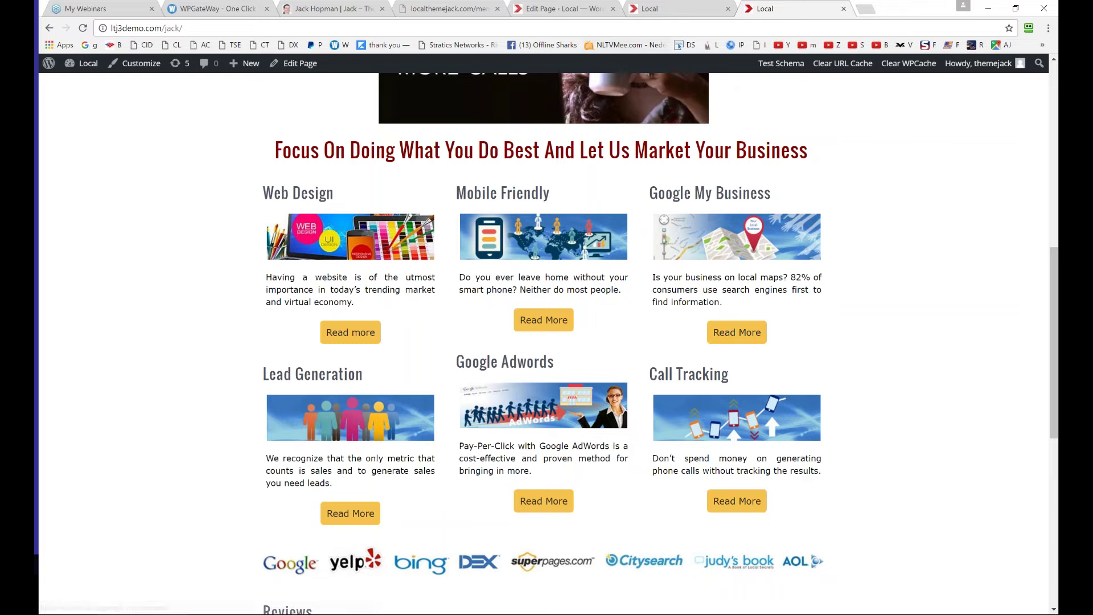
Review the top of the live homepage and the entries in its Our Services submenu
{"action": "scroll", "coordinate": [556, 358], "scroll_direction": "up", "scroll_amount": 6}
{"action": "scroll", "coordinate": [555, 364], "scroll_direction": "up", "scroll_amount": 3}
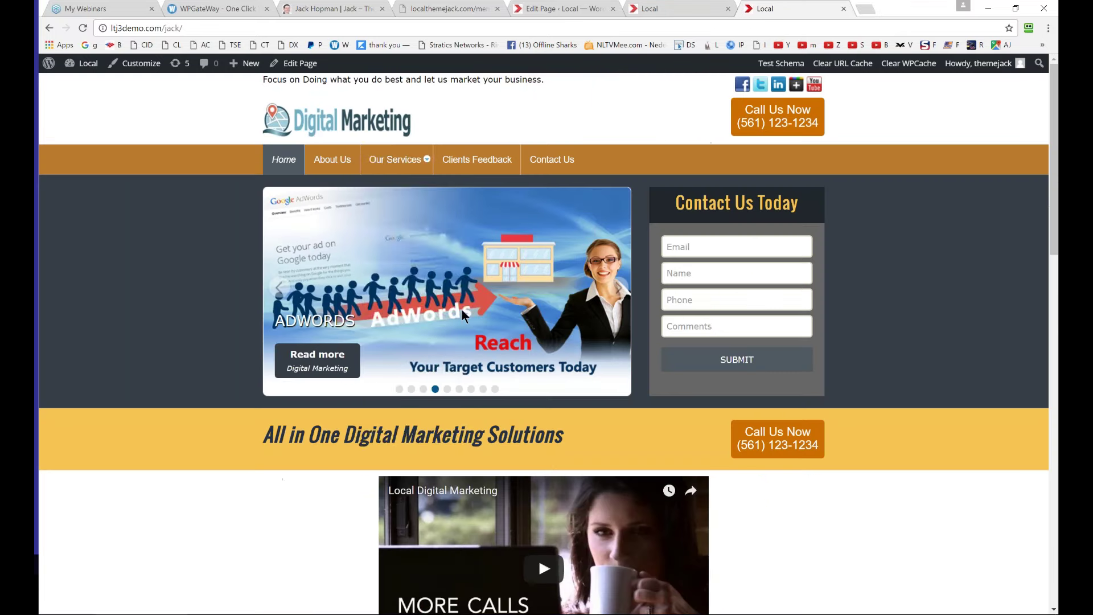
{"action": "mouse_move", "coordinate": [398, 159]}
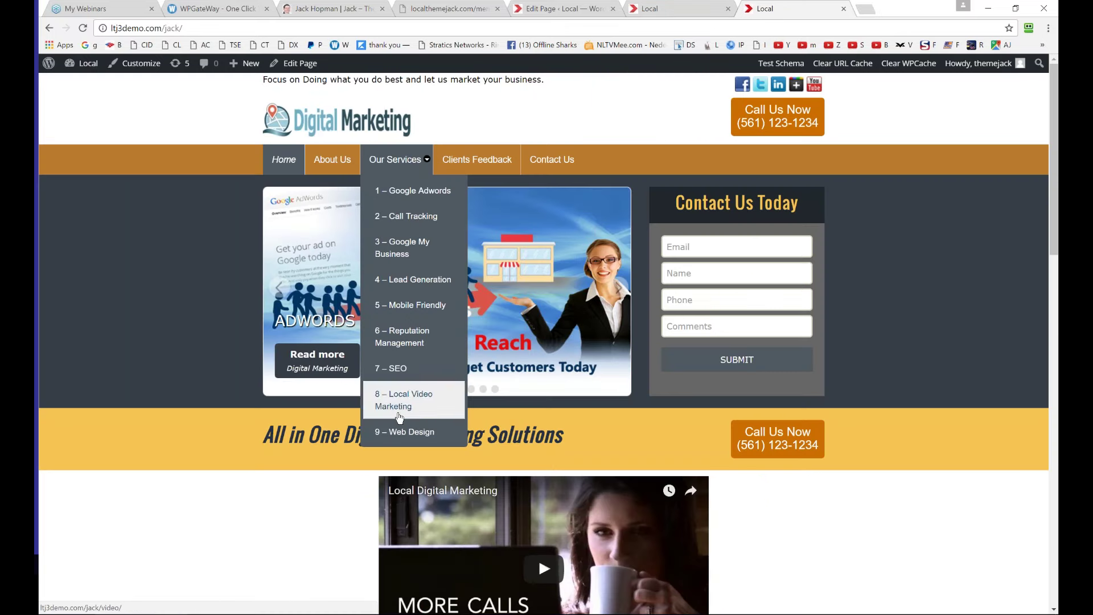
{"action": "scroll", "coordinate": [544, 341], "scroll_direction": "down", "scroll_amount": 2}
{"action": "left_click", "coordinate": [147, 28]}
Return to the WordPress admin and load the Main Menu (Navigation Menu) for editing
{"action": "left_click", "coordinate": [569, 8]}
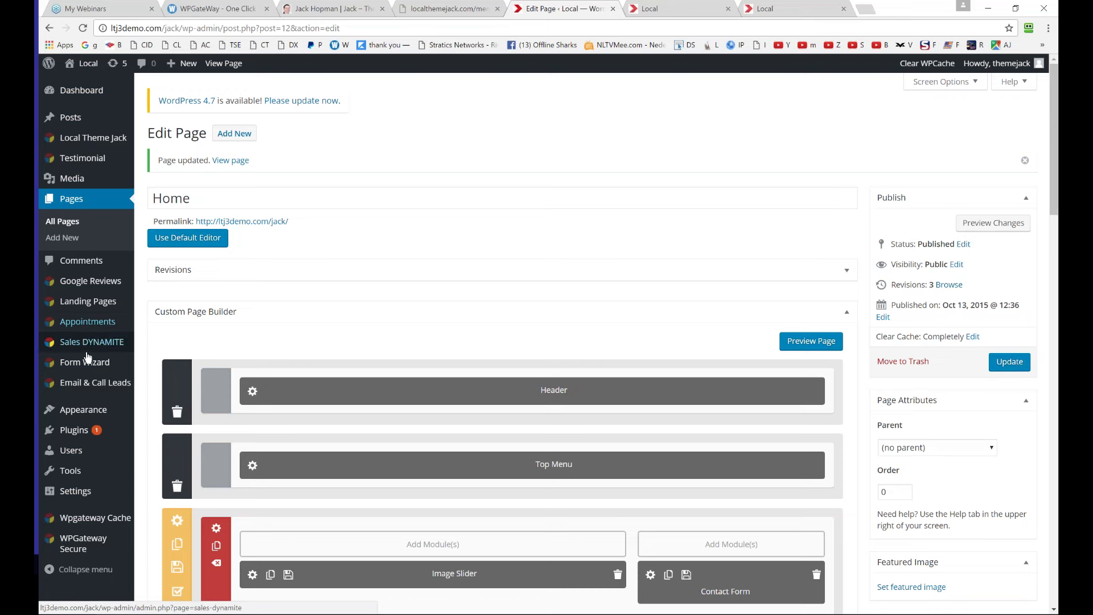
{"action": "mouse_move", "coordinate": [86, 409]}
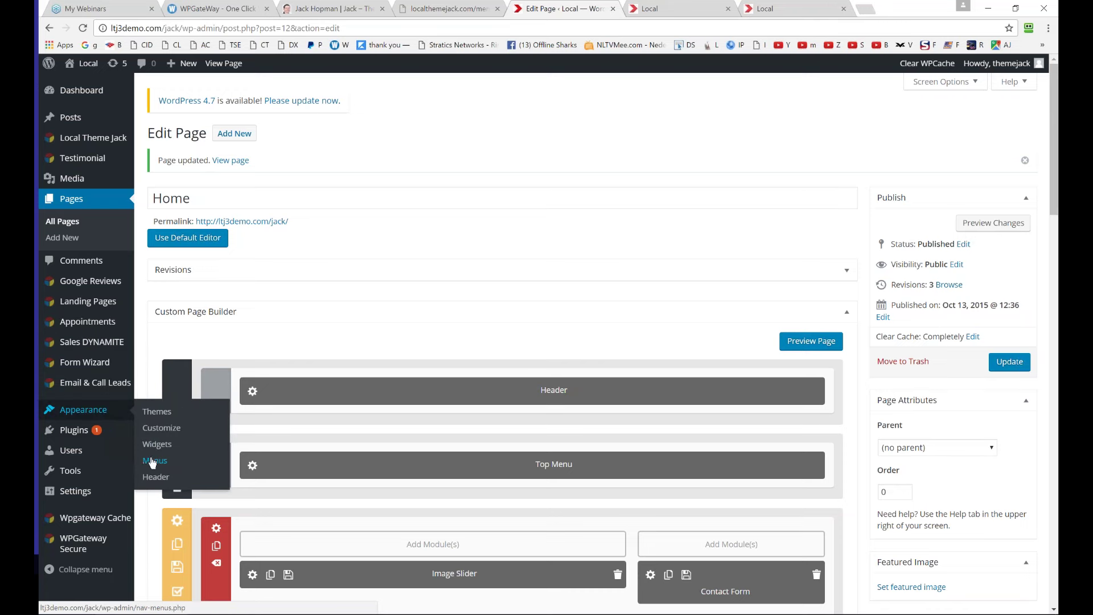
{"action": "left_click", "coordinate": [153, 461]}
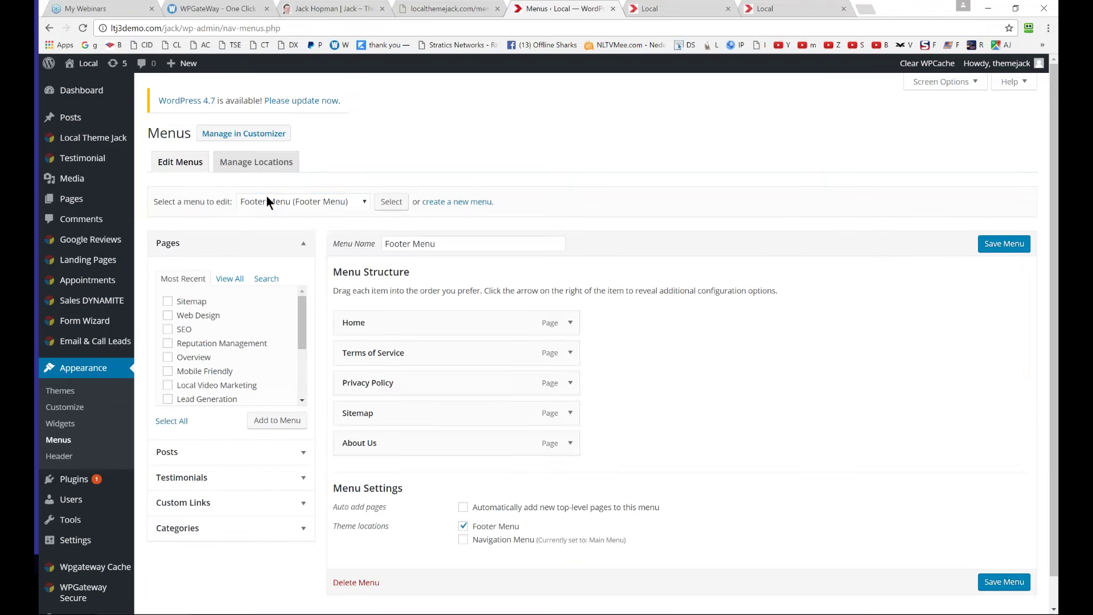
{"action": "left_click", "coordinate": [267, 197]}
{"action": "left_click", "coordinate": [256, 224]}
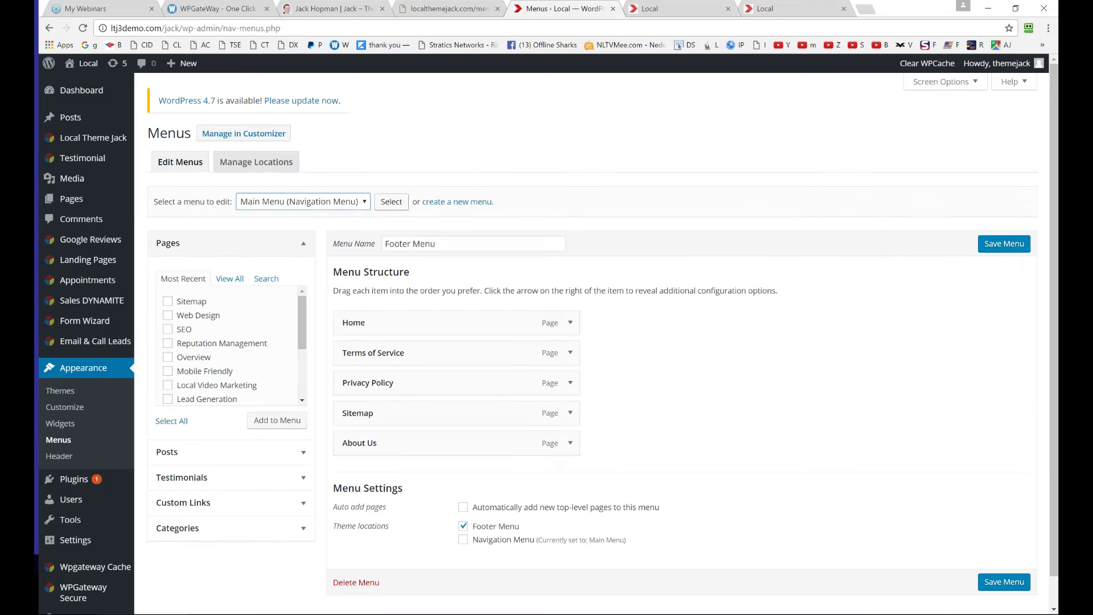
{"action": "left_click", "coordinate": [391, 202]}
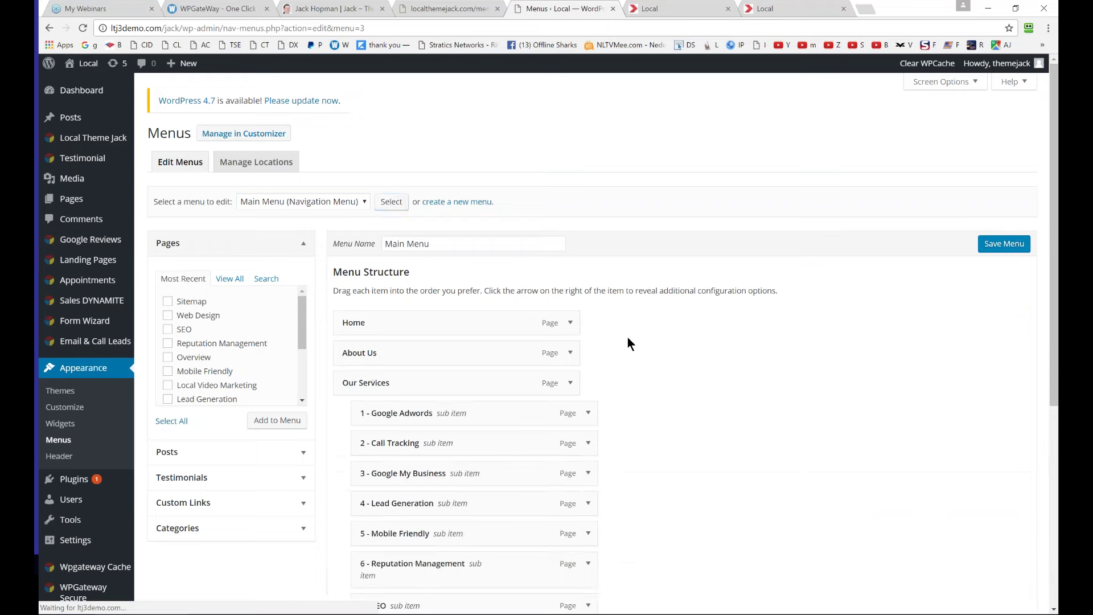
Remove the SEO and Reputation Management sub items from Our Services and save the Main Menu
{"action": "scroll", "coordinate": [627, 338], "scroll_direction": "down", "scroll_amount": 5}
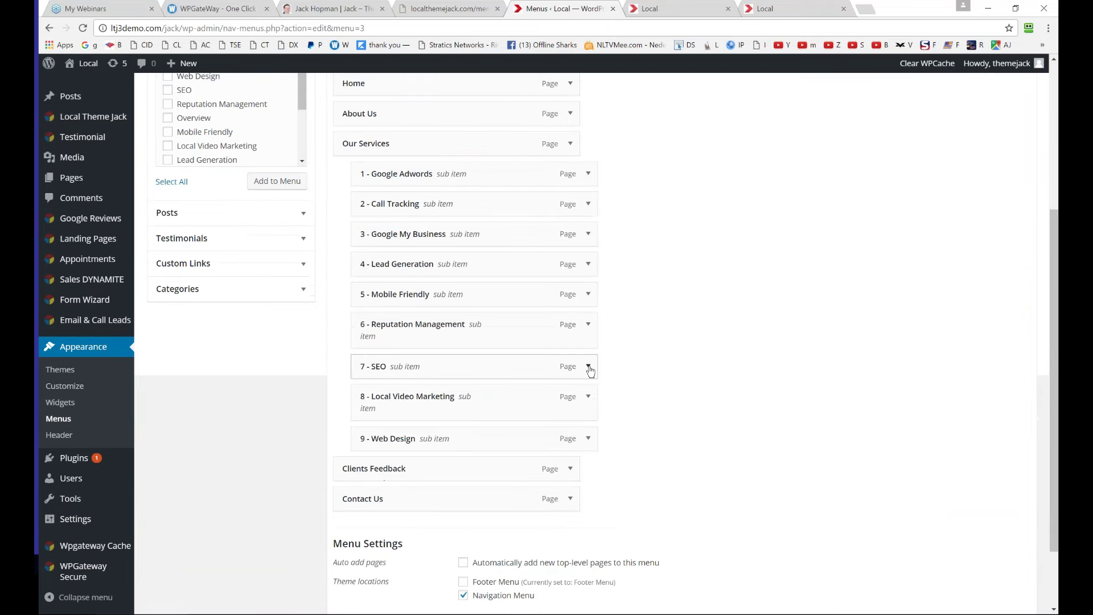
{"action": "left_click", "coordinate": [588, 368]}
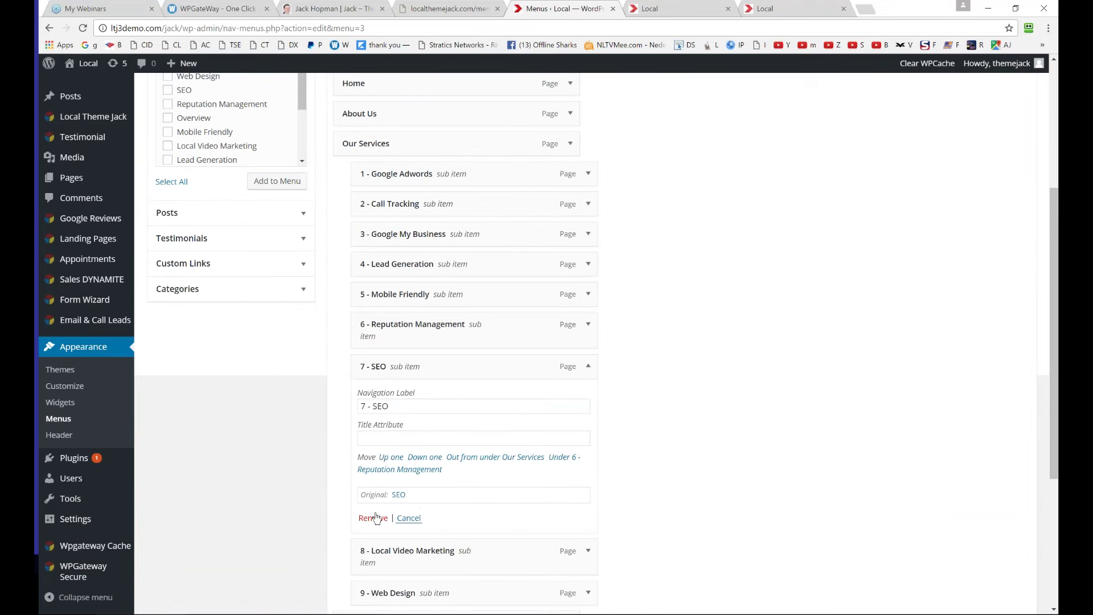
{"action": "left_click", "coordinate": [376, 518]}
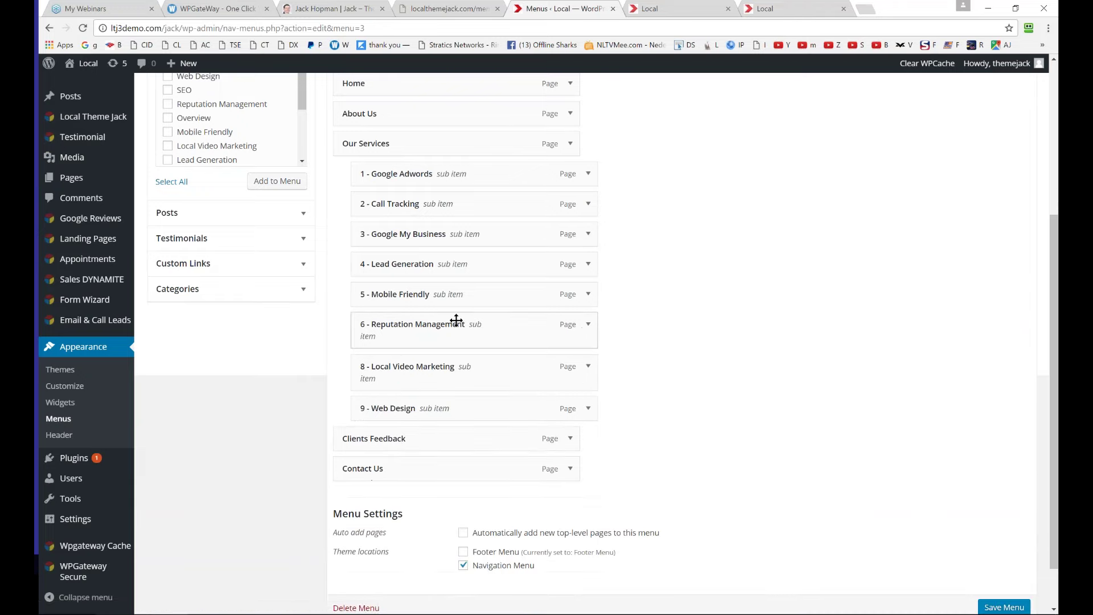
{"action": "left_click", "coordinate": [587, 327]}
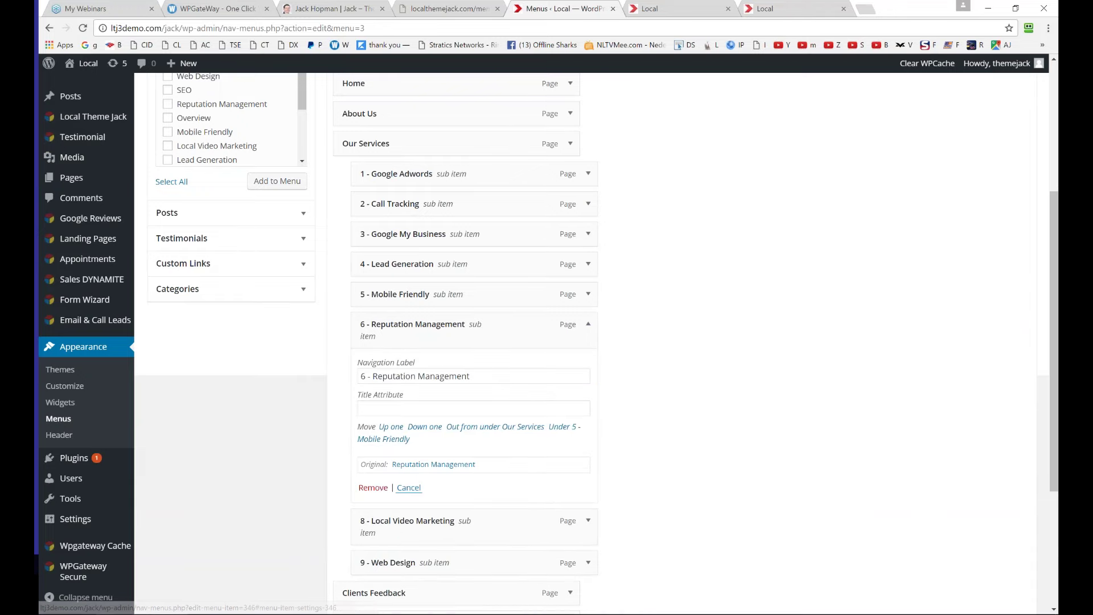
{"action": "left_click", "coordinate": [372, 486]}
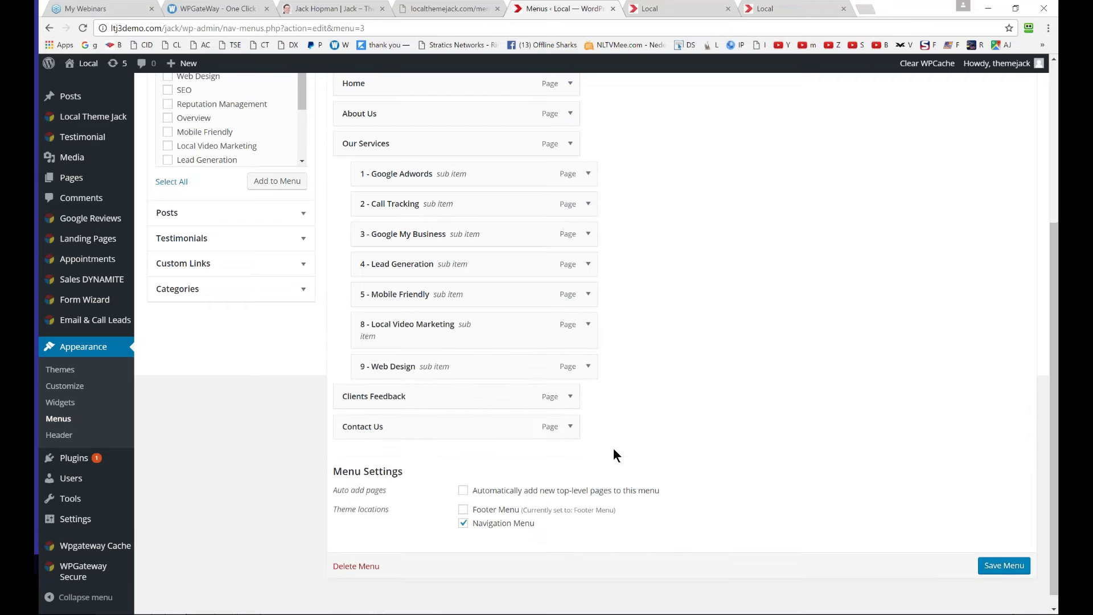
{"action": "left_click", "coordinate": [998, 566]}
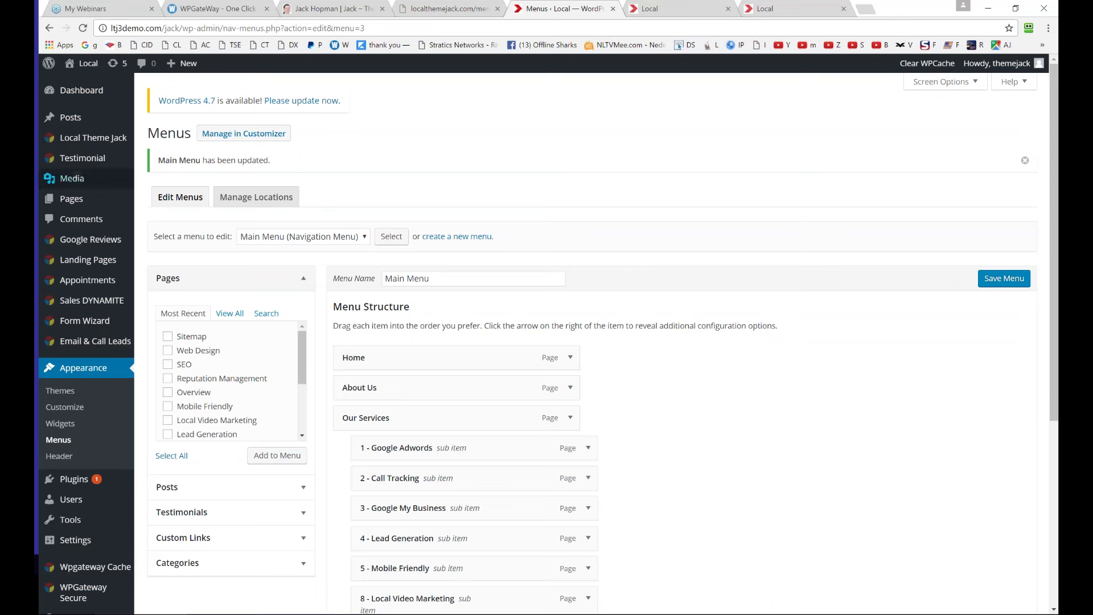
Open the Local Theme Jack tutorial page and look through its topic list, including modules, pages and plugins
{"action": "mouse_move", "coordinate": [84, 146]}
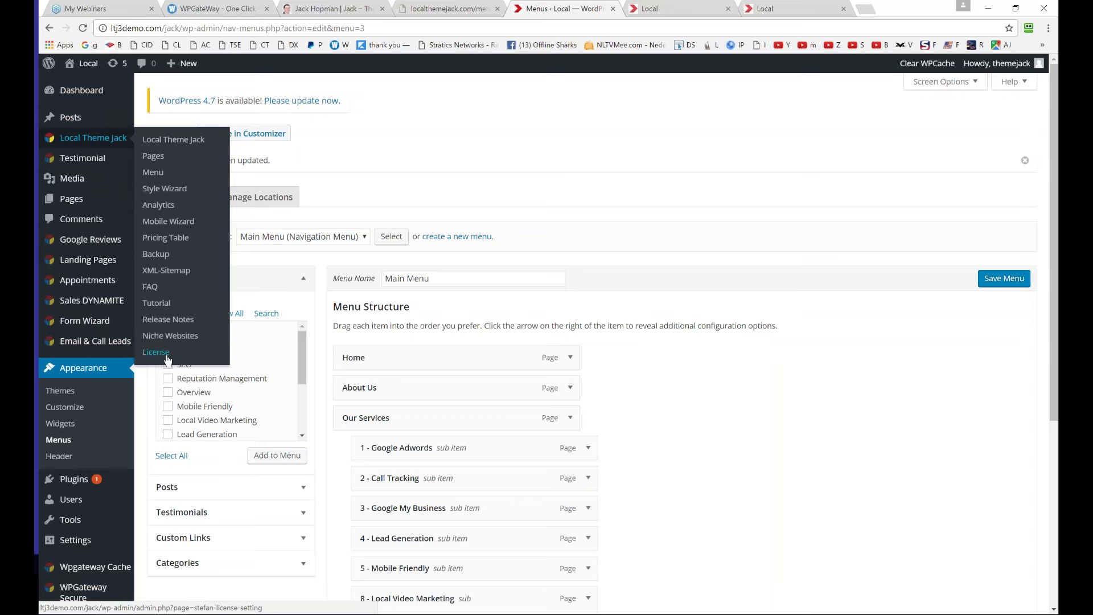
{"action": "left_click", "coordinate": [160, 307]}
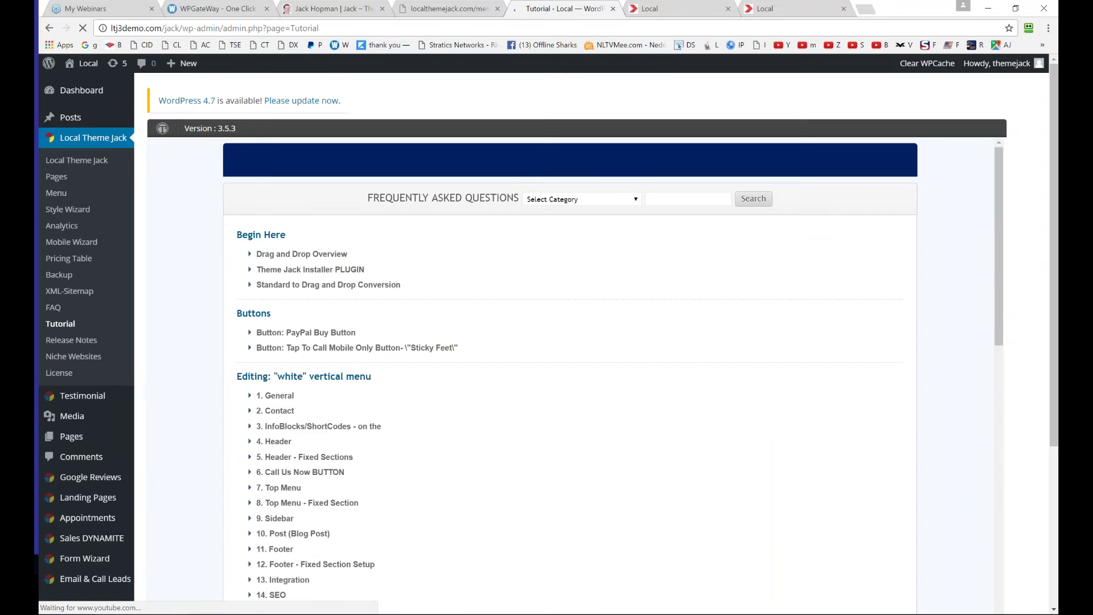
{"action": "scroll", "coordinate": [466, 402], "scroll_direction": "down", "scroll_amount": 9}
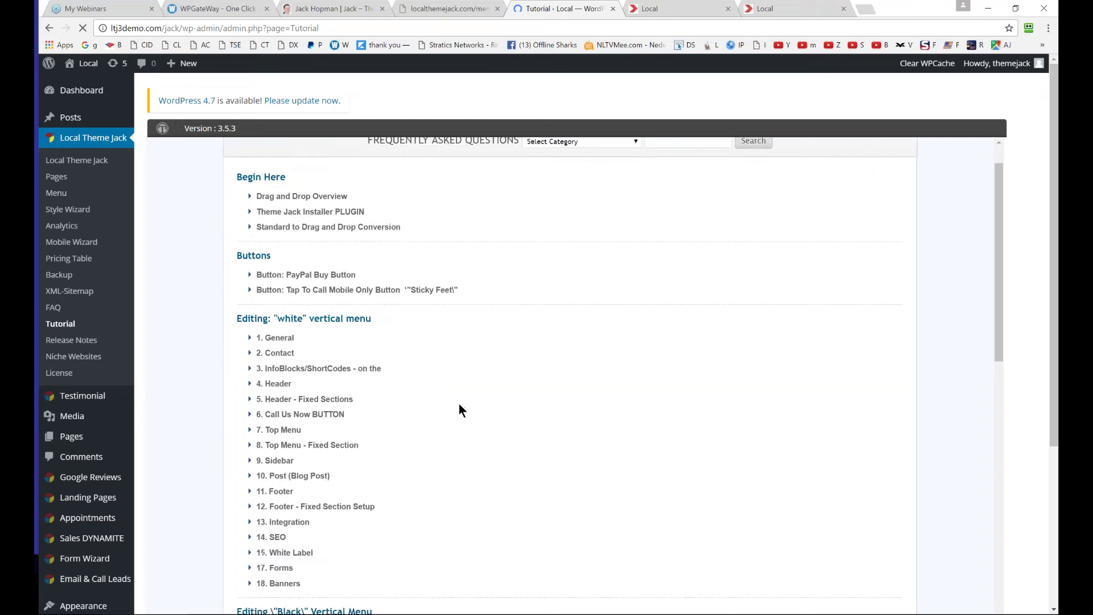
{"action": "scroll", "coordinate": [462, 407], "scroll_direction": "down", "scroll_amount": 12}
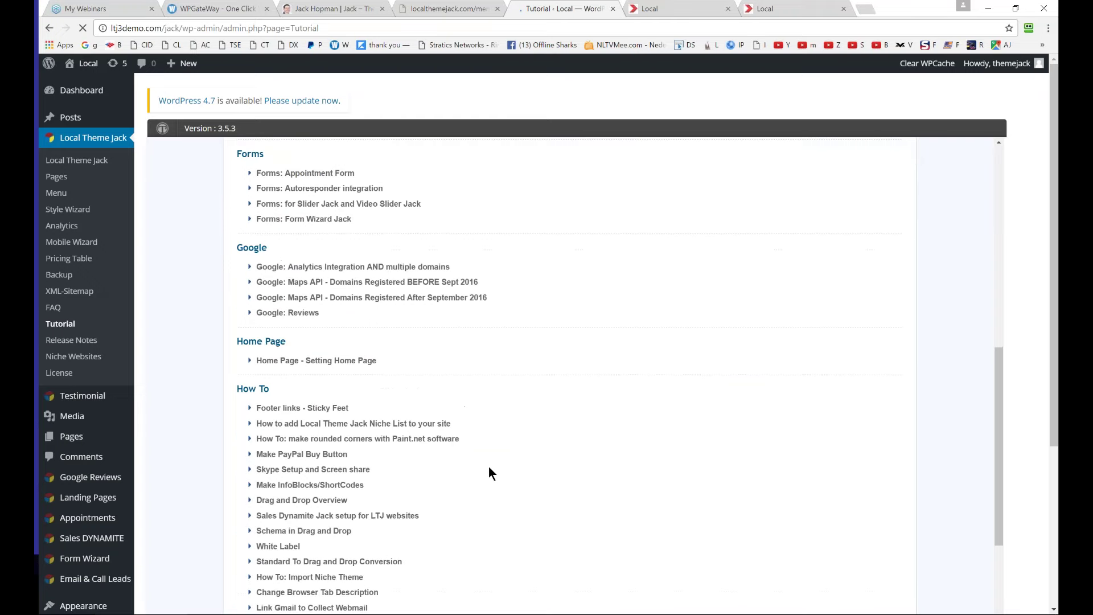
{"action": "scroll", "coordinate": [370, 570], "scroll_direction": "down", "scroll_amount": 3}
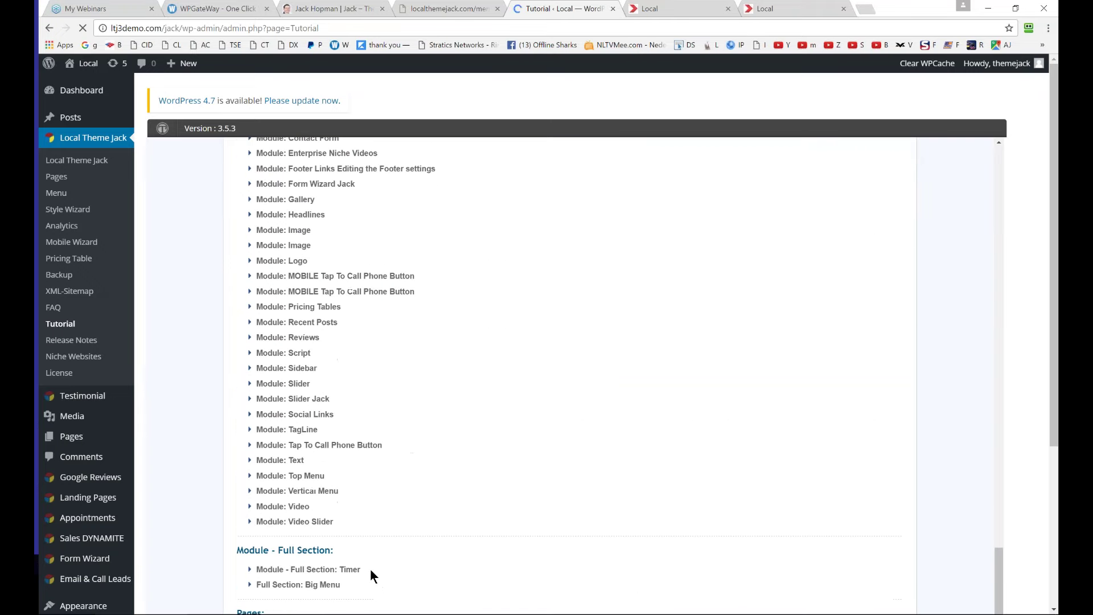
{"action": "scroll", "coordinate": [364, 560], "scroll_direction": "down", "scroll_amount": 3}
{"action": "scroll", "coordinate": [365, 563], "scroll_direction": "down", "scroll_amount": 5}
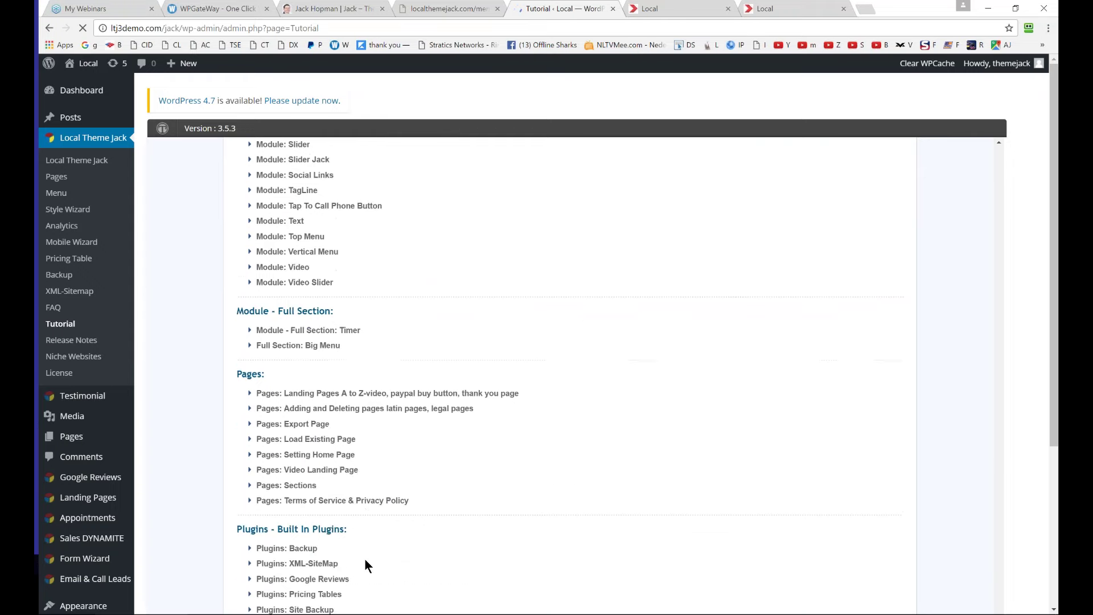
{"action": "scroll", "coordinate": [364, 564], "scroll_direction": "down", "scroll_amount": 2}
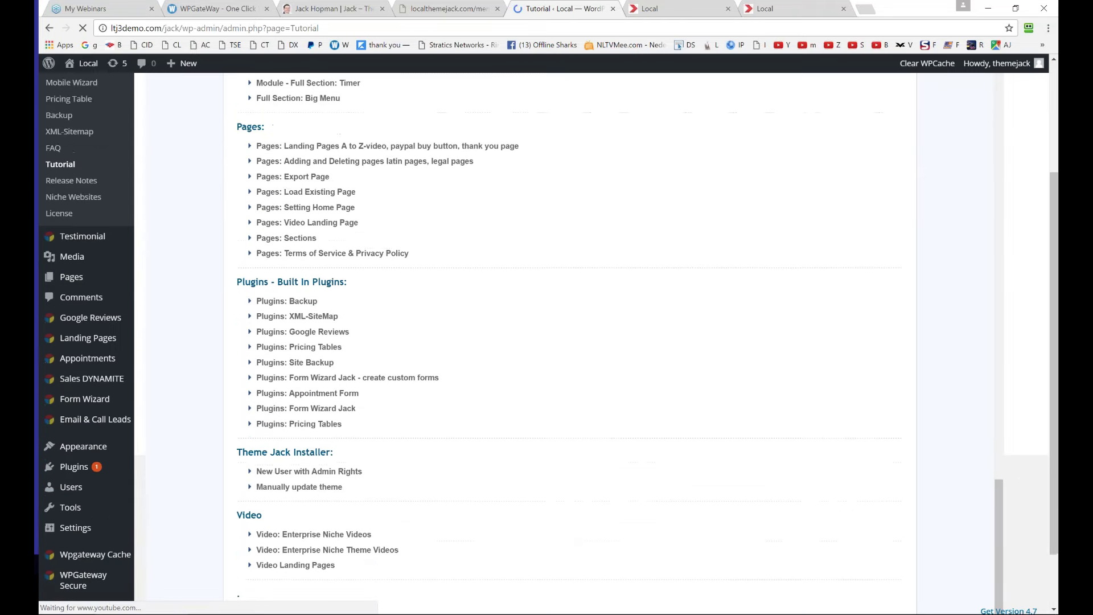
{"action": "scroll", "coordinate": [362, 552], "scroll_direction": "up", "scroll_amount": 10}
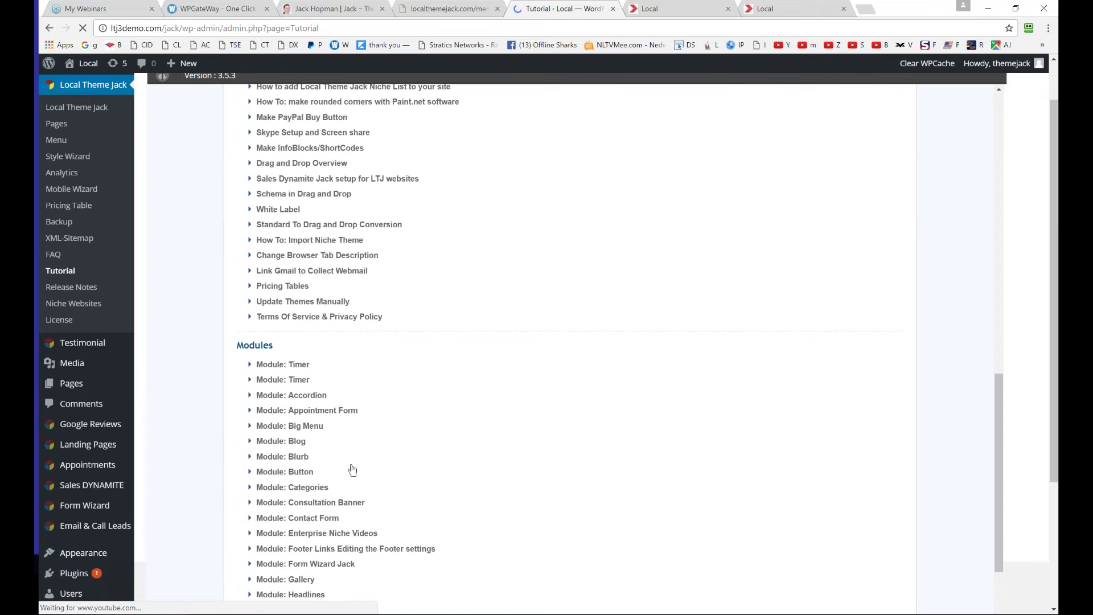
{"action": "scroll", "coordinate": [350, 435], "scroll_direction": "up", "scroll_amount": 10}
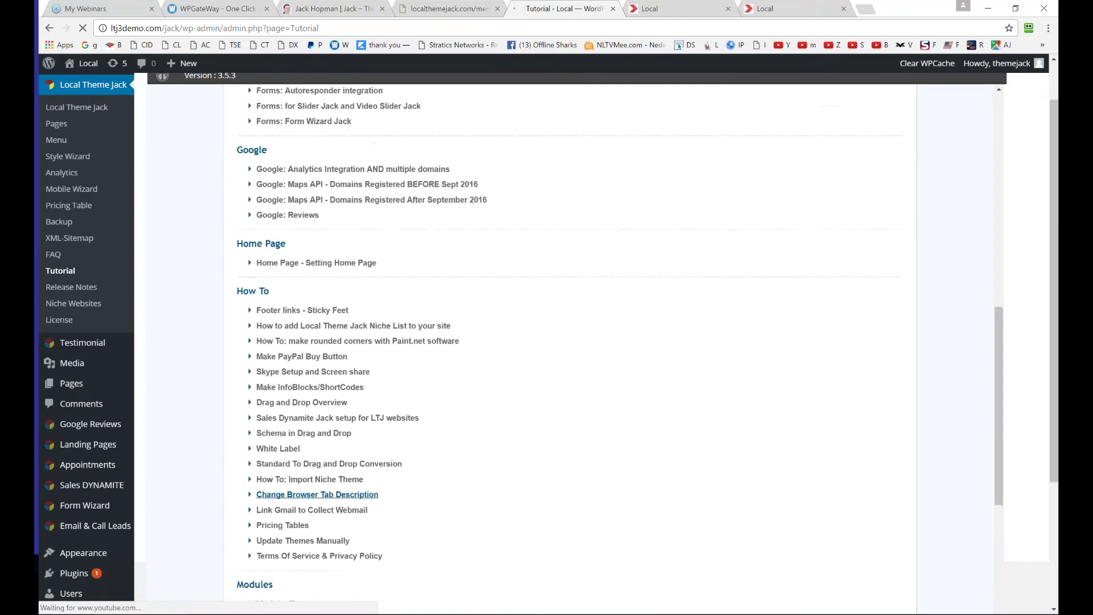
{"action": "scroll", "coordinate": [380, 449], "scroll_direction": "up", "scroll_amount": 4}
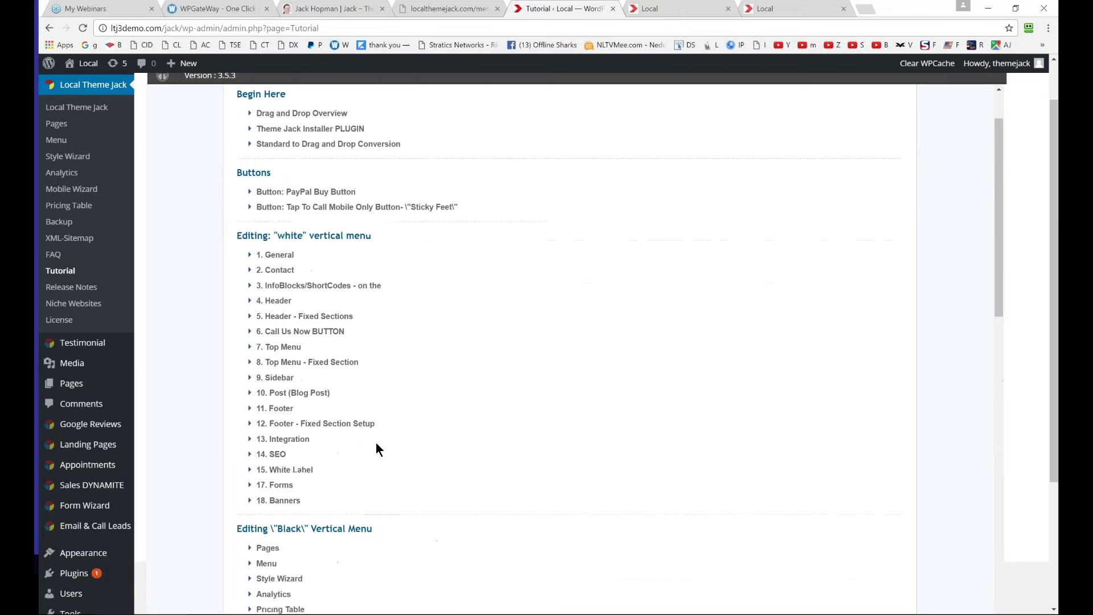
{"action": "scroll", "coordinate": [412, 469], "scroll_direction": "up", "scroll_amount": 2}
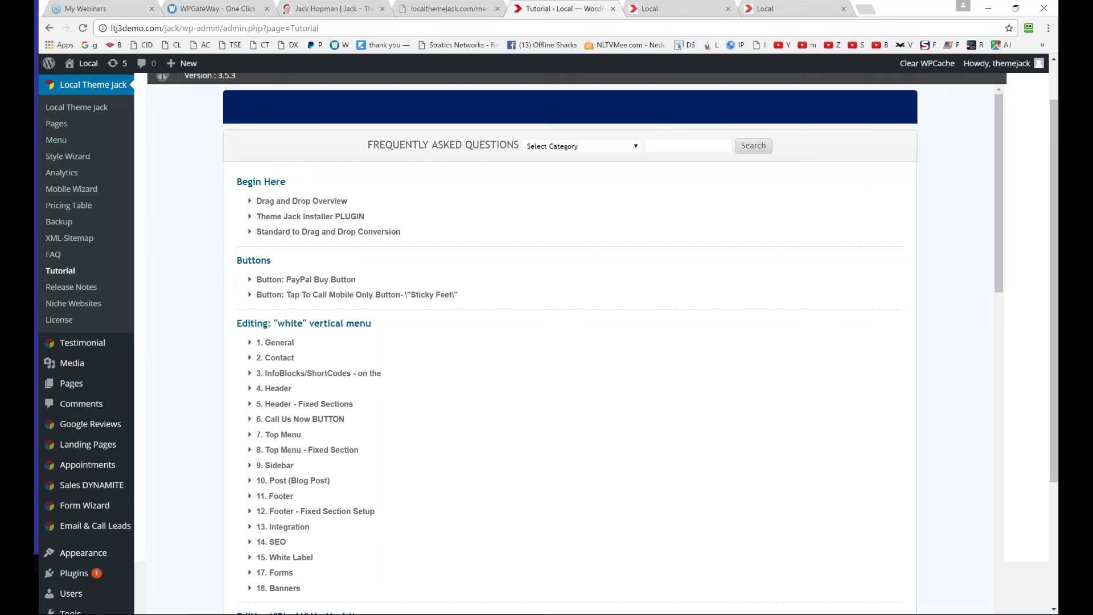
Open the Home page for editing and clone the Call Tracking module in the services row's third column
{"action": "left_click", "coordinate": [57, 125]}
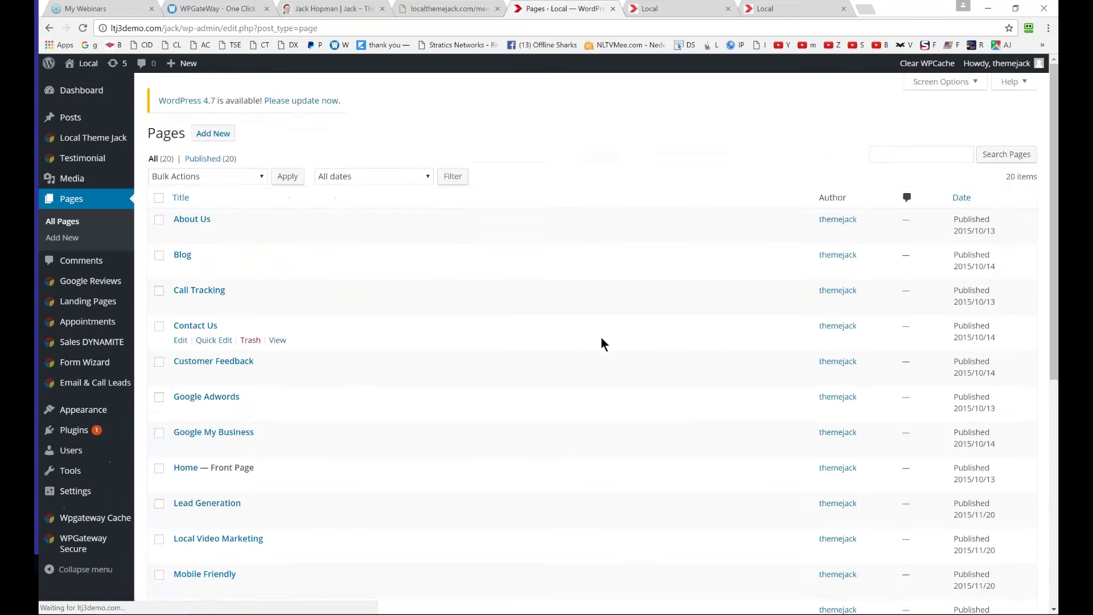
{"action": "scroll", "coordinate": [602, 344], "scroll_direction": "down", "scroll_amount": 1}
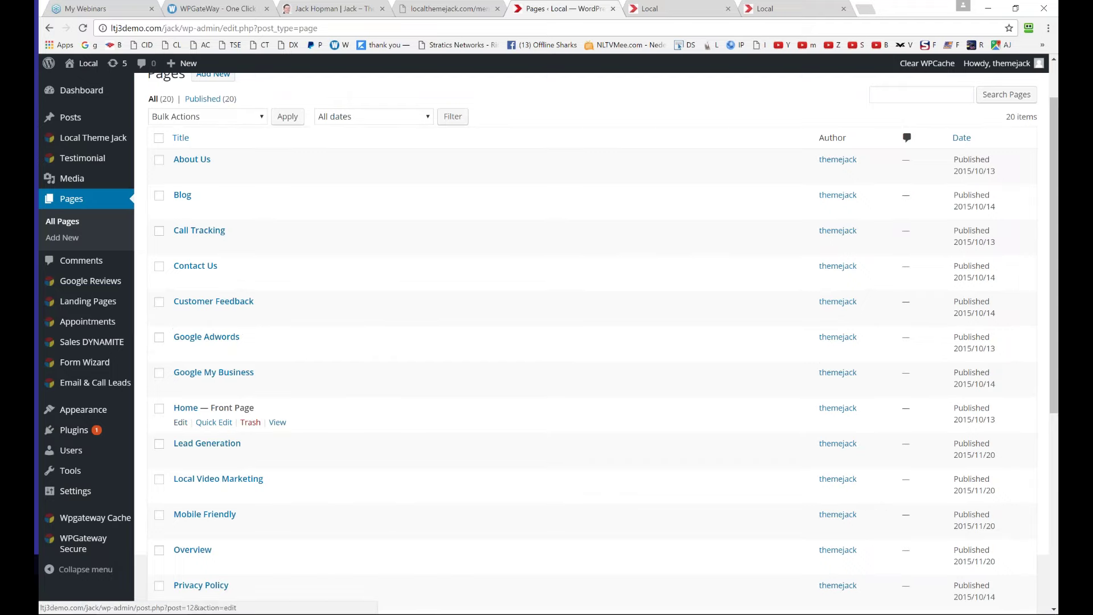
{"action": "left_click", "coordinate": [181, 422]}
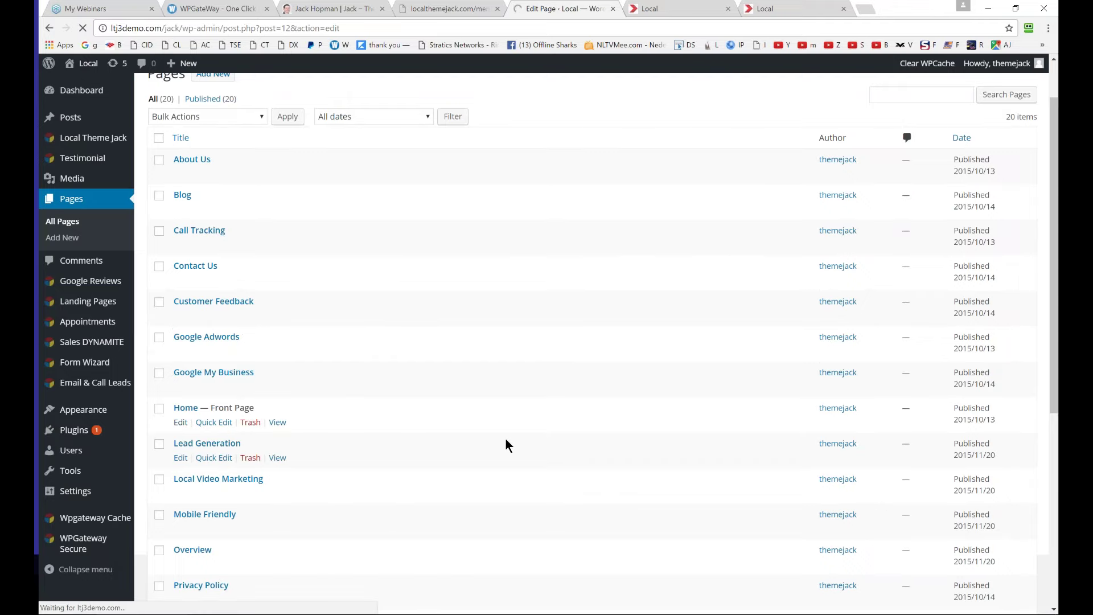
{"action": "scroll", "coordinate": [501, 438], "scroll_direction": "down", "scroll_amount": 10}
{"action": "scroll", "coordinate": [512, 429], "scroll_direction": "down", "scroll_amount": 7}
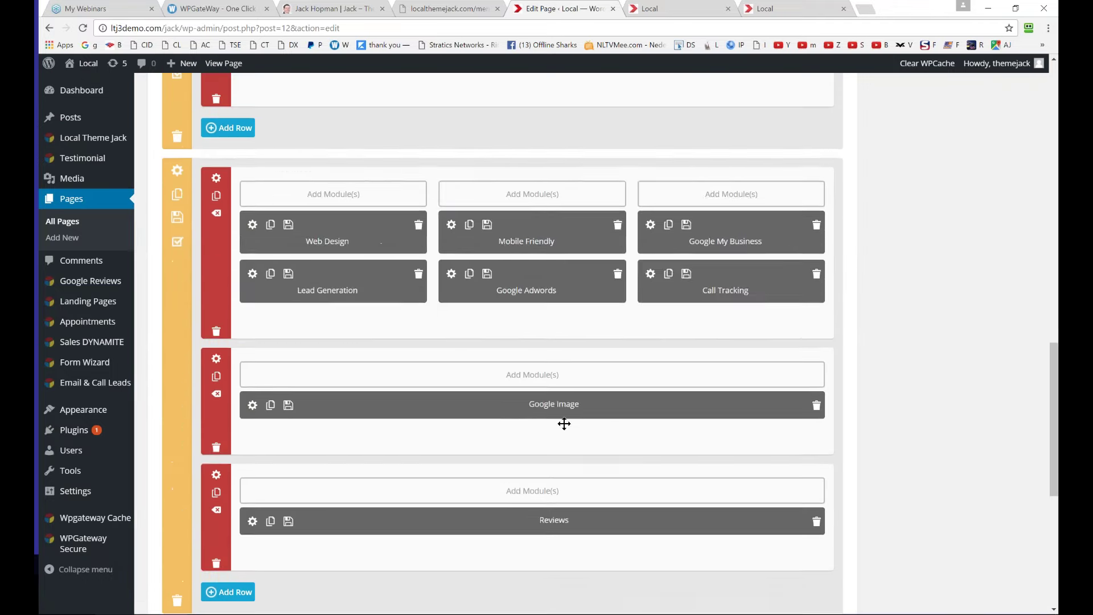
{"action": "left_click", "coordinate": [669, 274]}
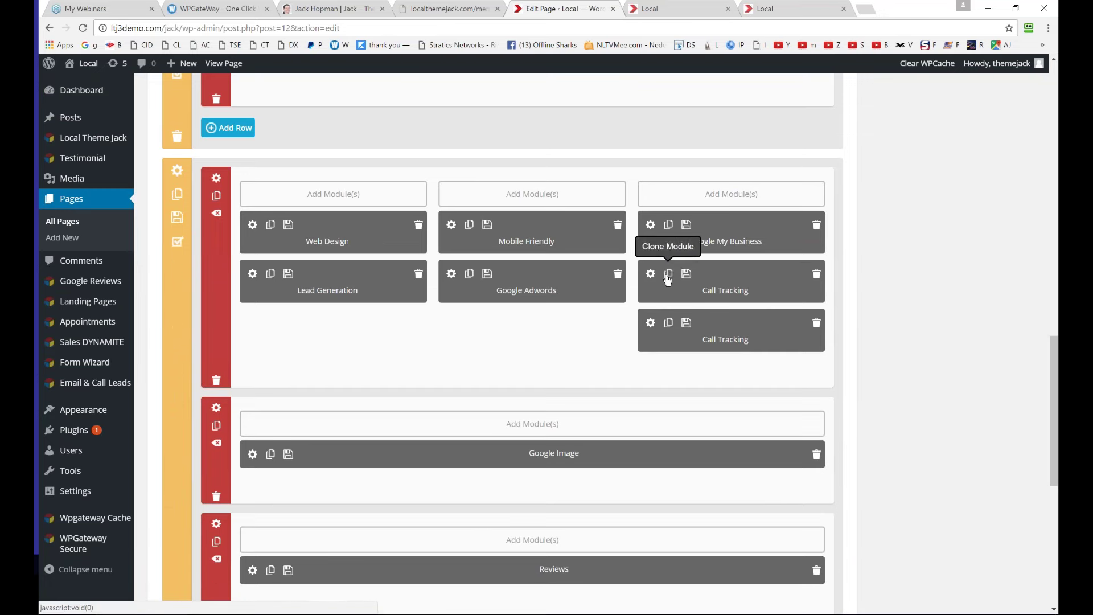
Try renaming the cloned Call Tracking module to Blurb, look through its content, link and image settings, and discard the changes
{"action": "left_click", "coordinate": [651, 322]}
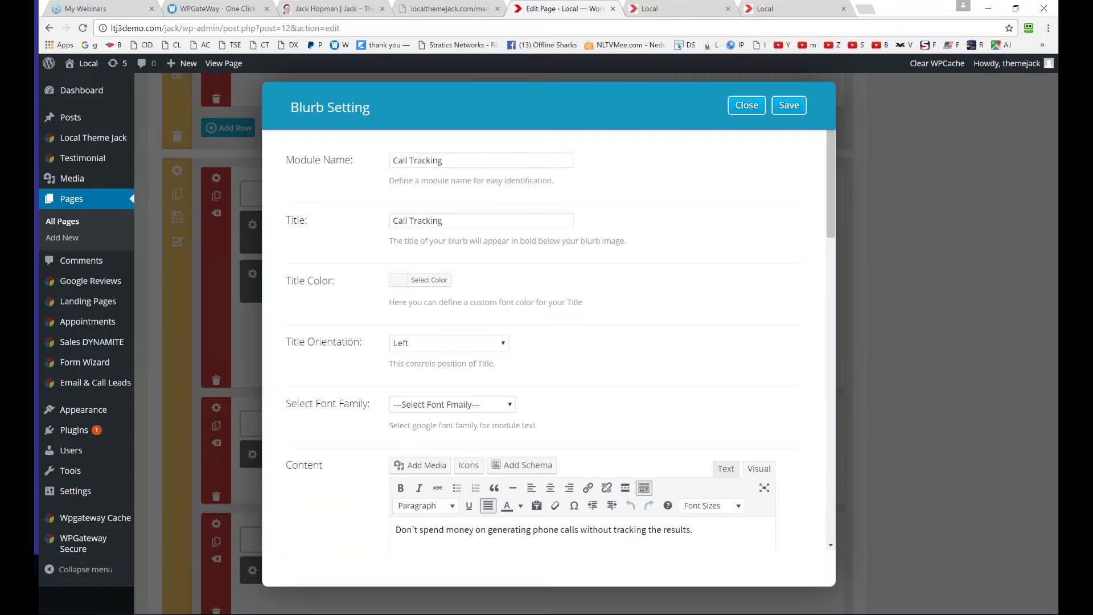
{"action": "left_click_drag", "start_coordinate": [454, 161], "coordinate": [396, 162]}
{"action": "key", "text": "BackSpace"}
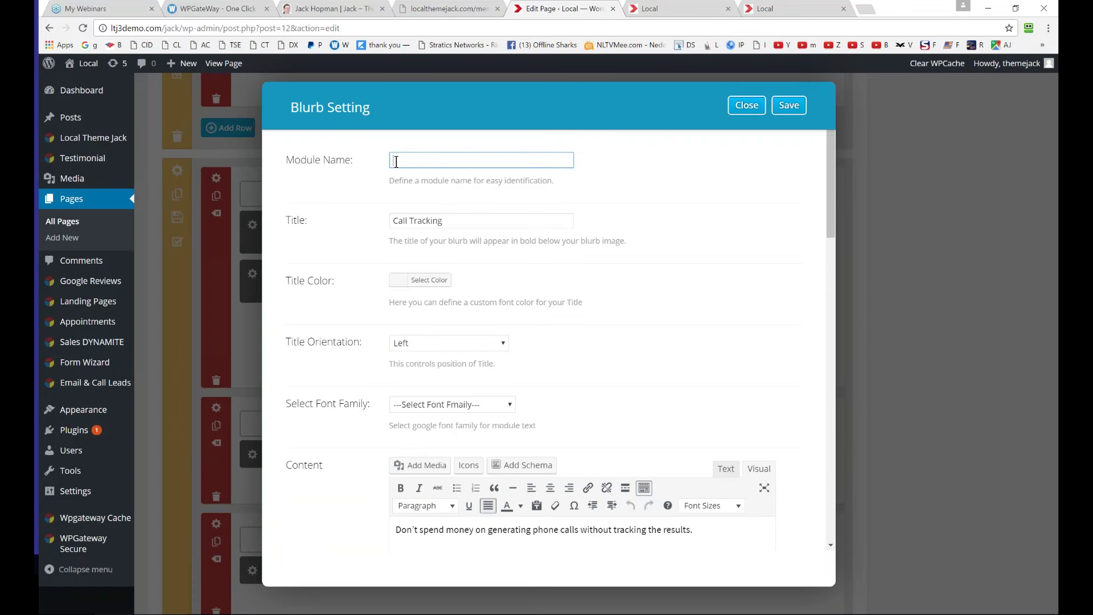
{"action": "type", "text": "Blurb"}
{"action": "scroll", "coordinate": [407, 212], "scroll_direction": "down", "scroll_amount": 4}
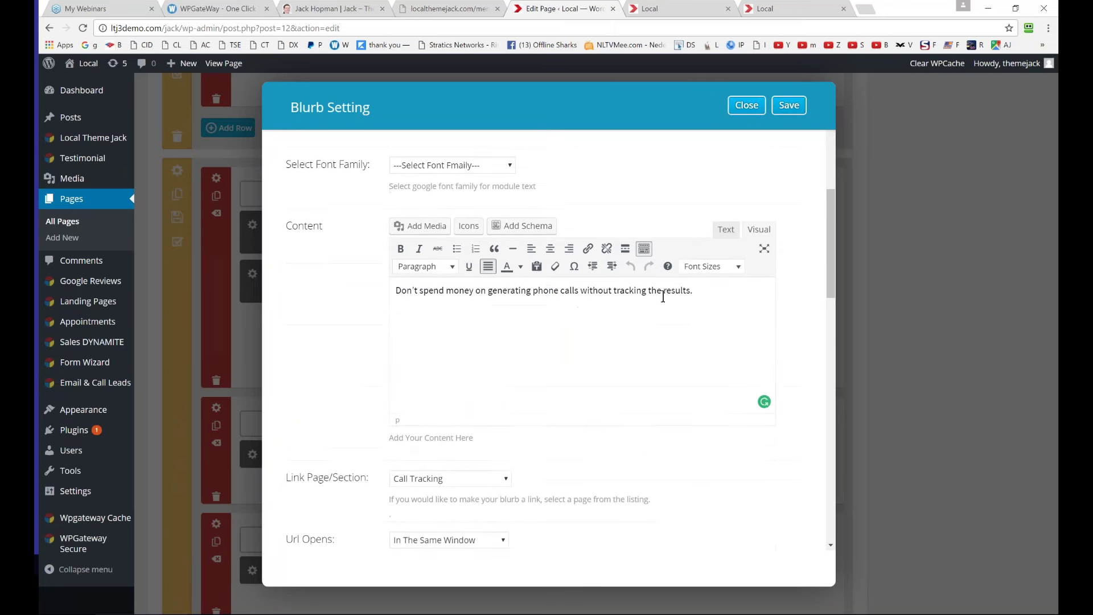
{"action": "left_click", "coordinate": [698, 291]}
{"action": "left_click_drag", "start_coordinate": [549, 290], "coordinate": [399, 291]}
{"action": "scroll", "coordinate": [410, 290], "scroll_direction": "down", "scroll_amount": 3}
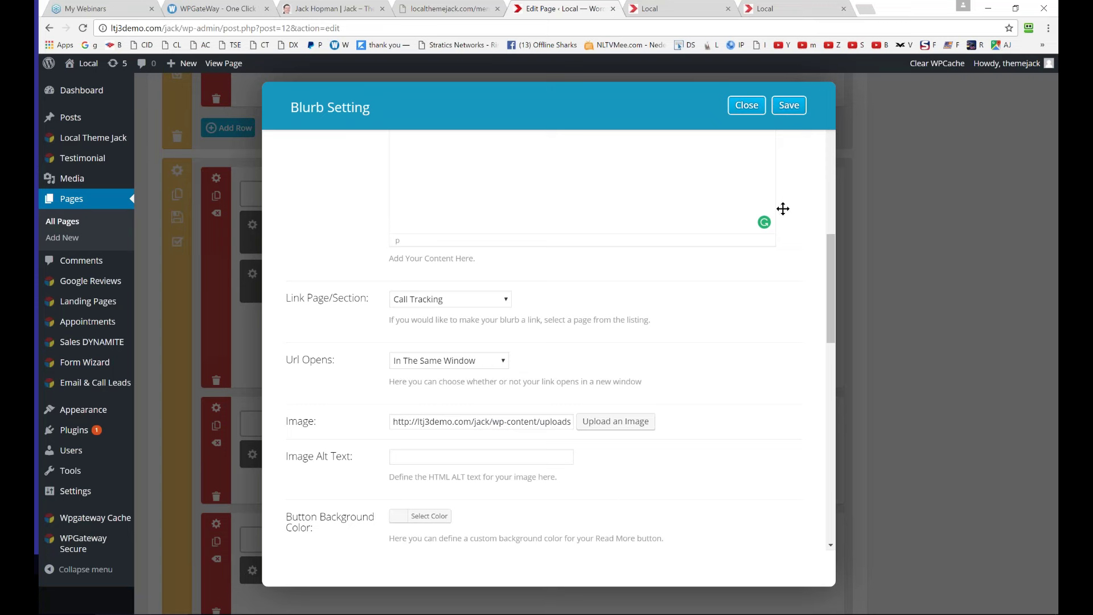
{"action": "left_click", "coordinate": [746, 106]}
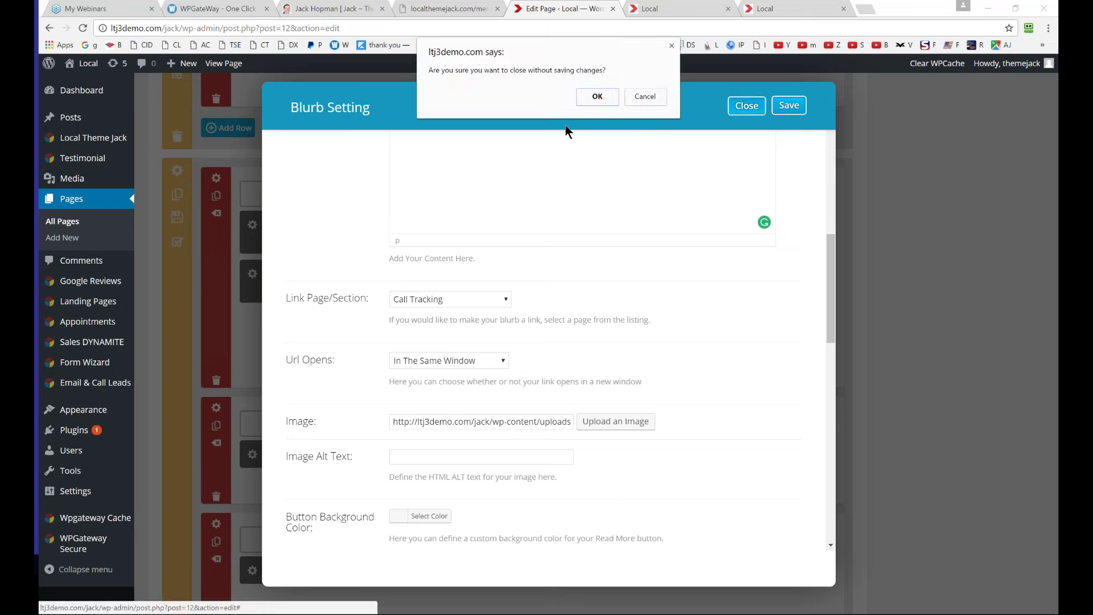
{"action": "left_click", "coordinate": [613, 102]}
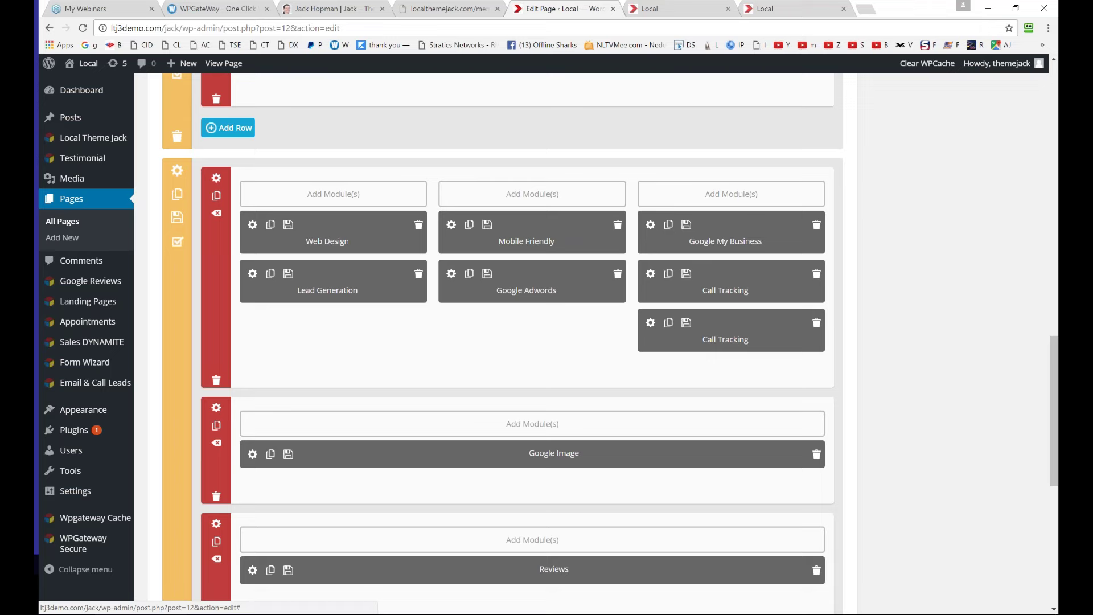
View the live homepage from the services blurbs down to the directory logos and the Reviews section
{"action": "left_click", "coordinate": [804, 9]}
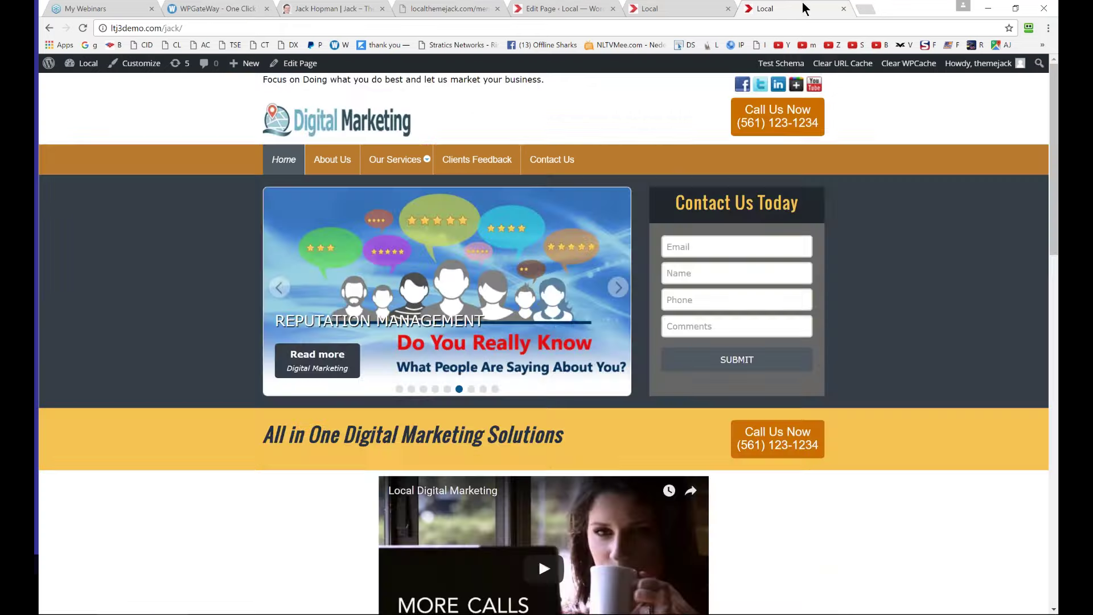
{"action": "scroll", "coordinate": [710, 403], "scroll_direction": "down", "scroll_amount": 10}
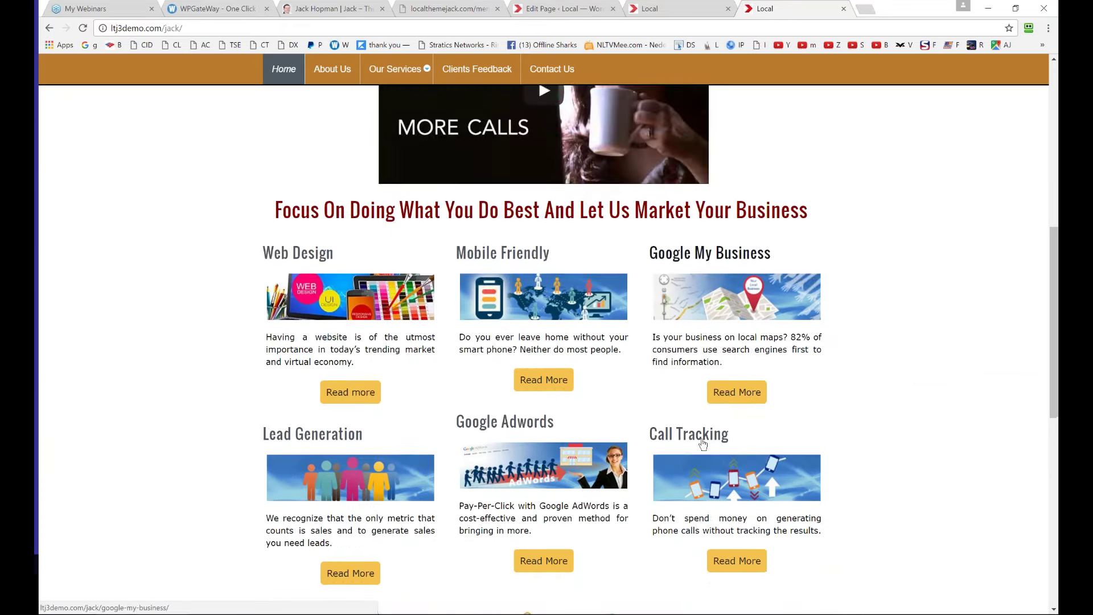
{"action": "scroll", "coordinate": [709, 442], "scroll_direction": "down", "scroll_amount": 2}
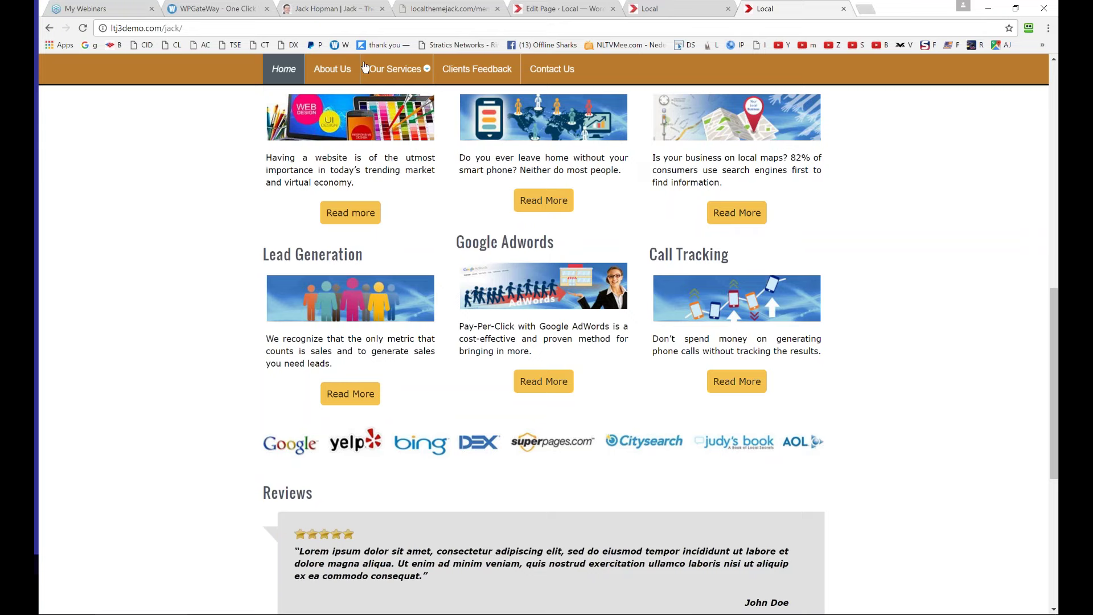
Return to the WordPress admin from the live site and open Local Theme Jack's Backup page
{"action": "left_click", "coordinate": [228, 8]}
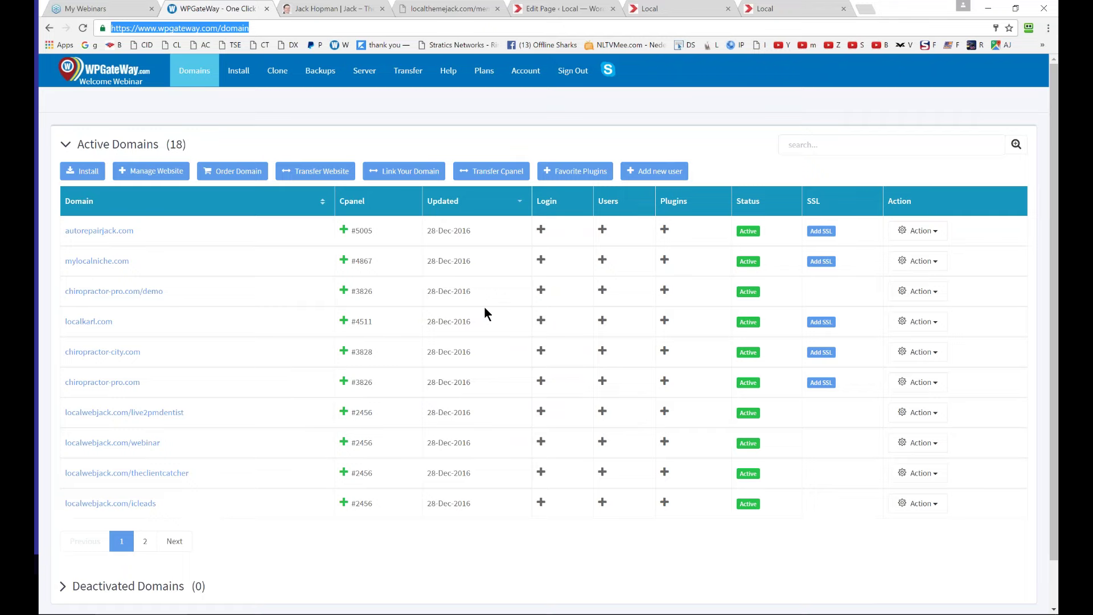
{"action": "left_click", "coordinate": [782, 9]}
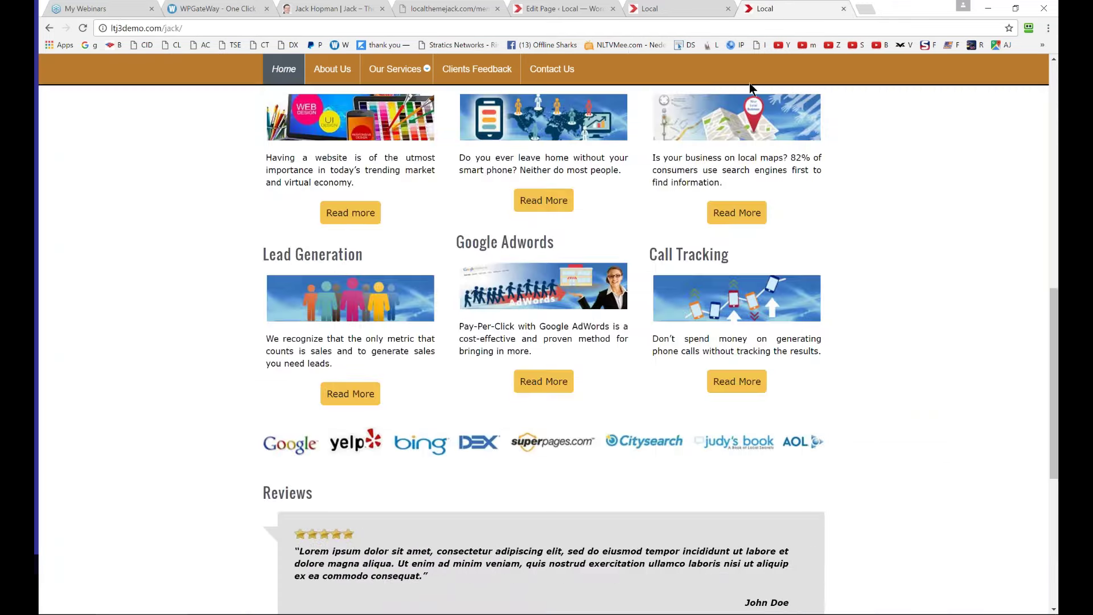
{"action": "left_click", "coordinate": [669, 8]}
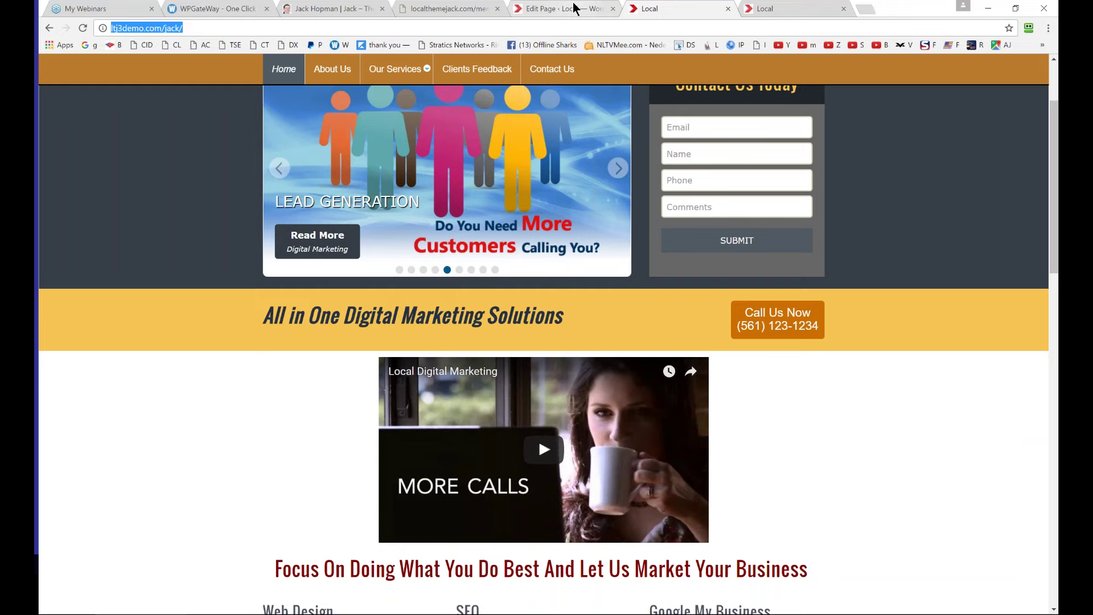
{"action": "left_click", "coordinate": [573, 10]}
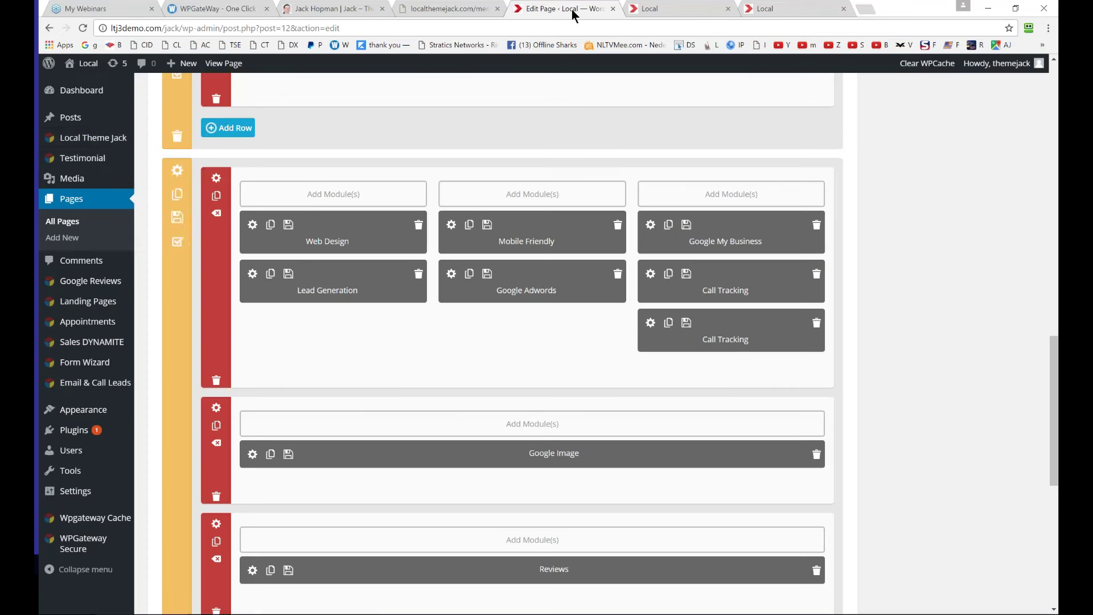
{"action": "left_click", "coordinate": [94, 139]}
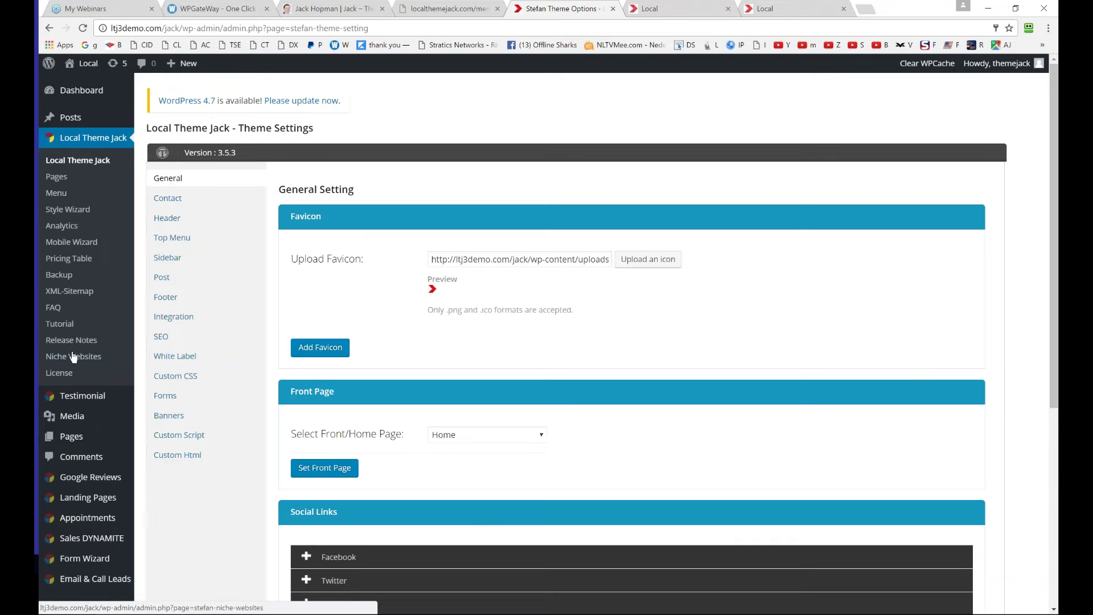
{"action": "left_click", "coordinate": [59, 275]}
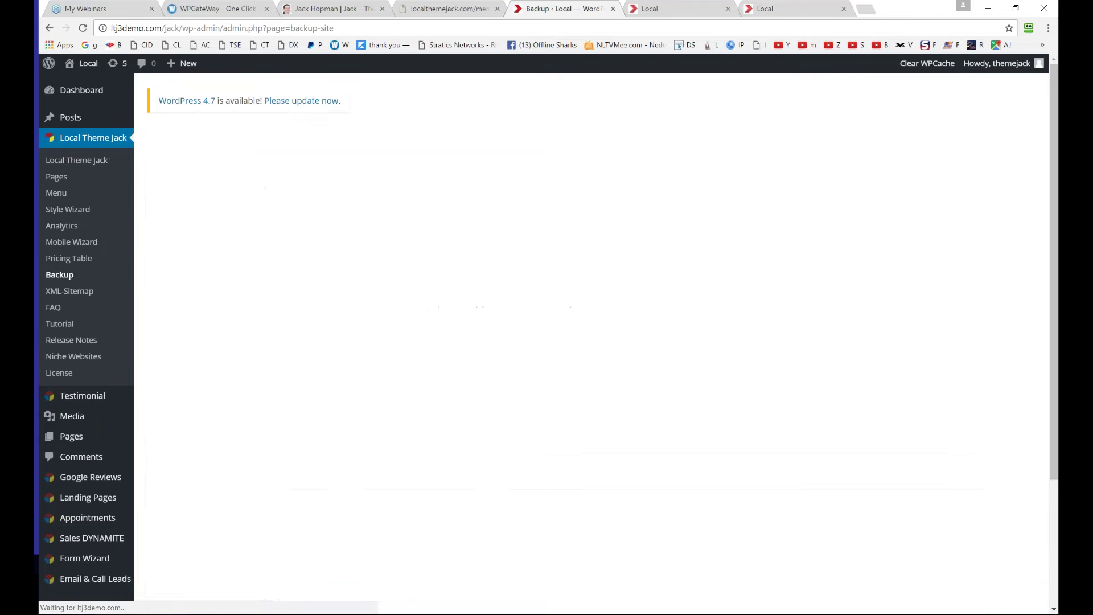
Open the Backups page of WPGateway Secure and start a backup of the website
{"action": "scroll", "coordinate": [137, 483], "scroll_direction": "down", "scroll_amount": 3}
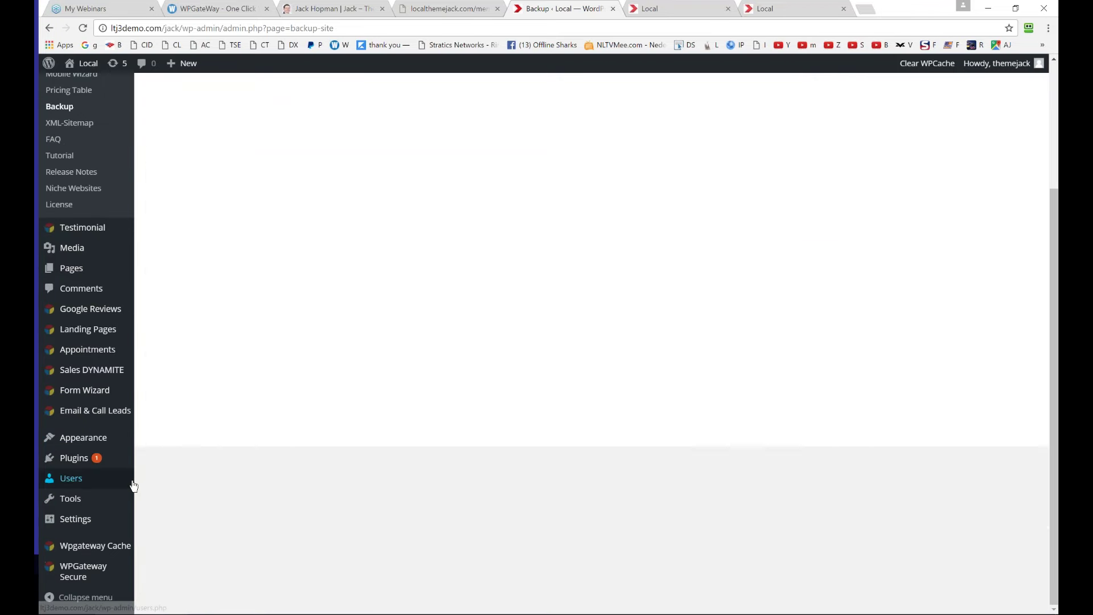
{"action": "left_click", "coordinate": [80, 571]}
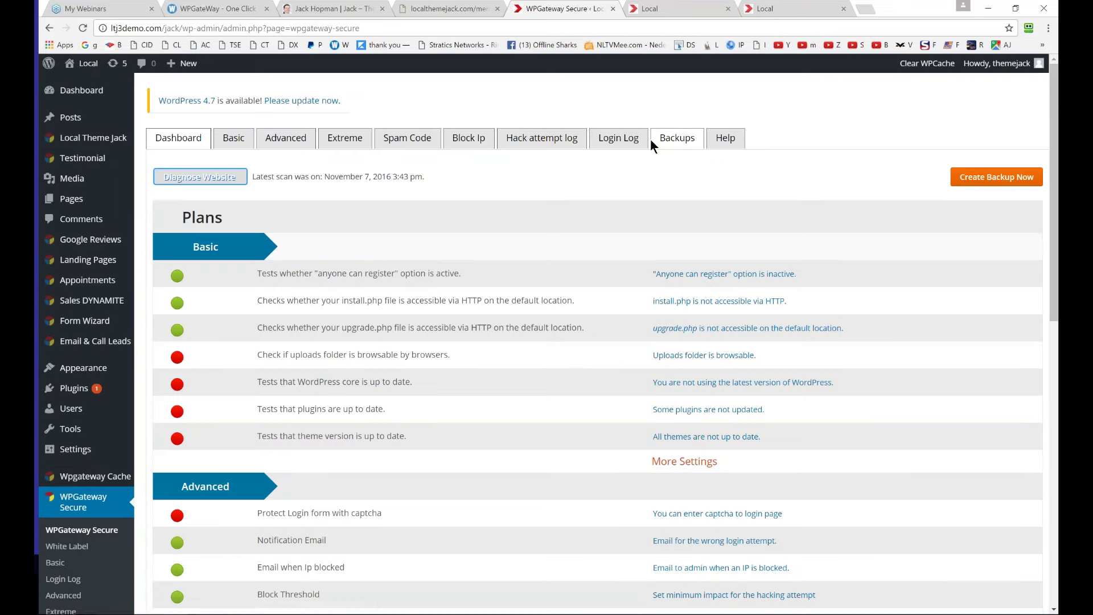
{"action": "left_click", "coordinate": [999, 181]}
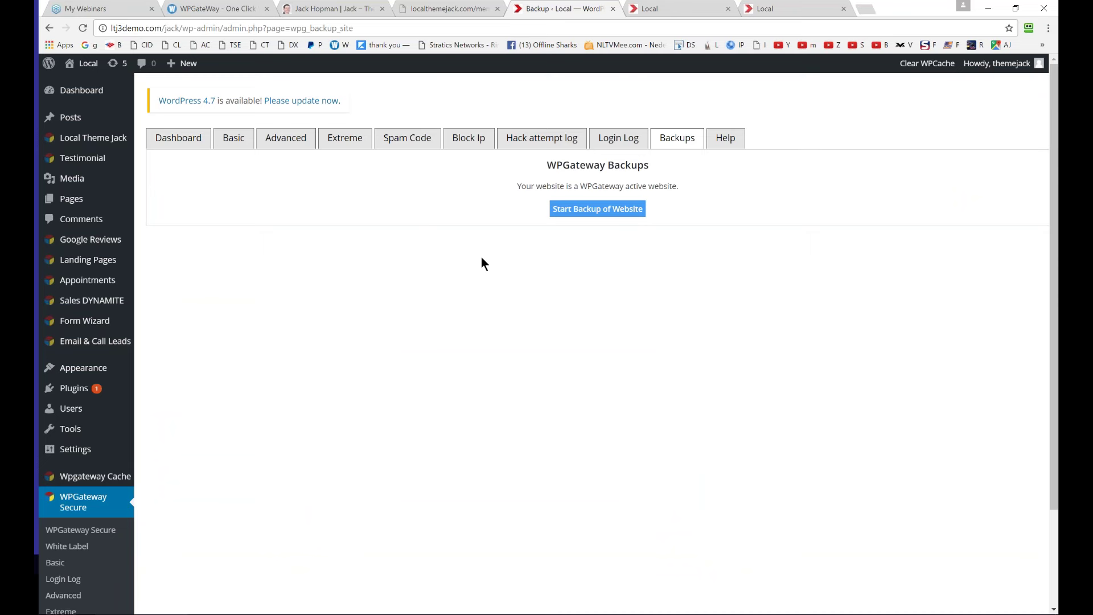
{"action": "left_click", "coordinate": [588, 206]}
{"action": "key", "text": "Return"}
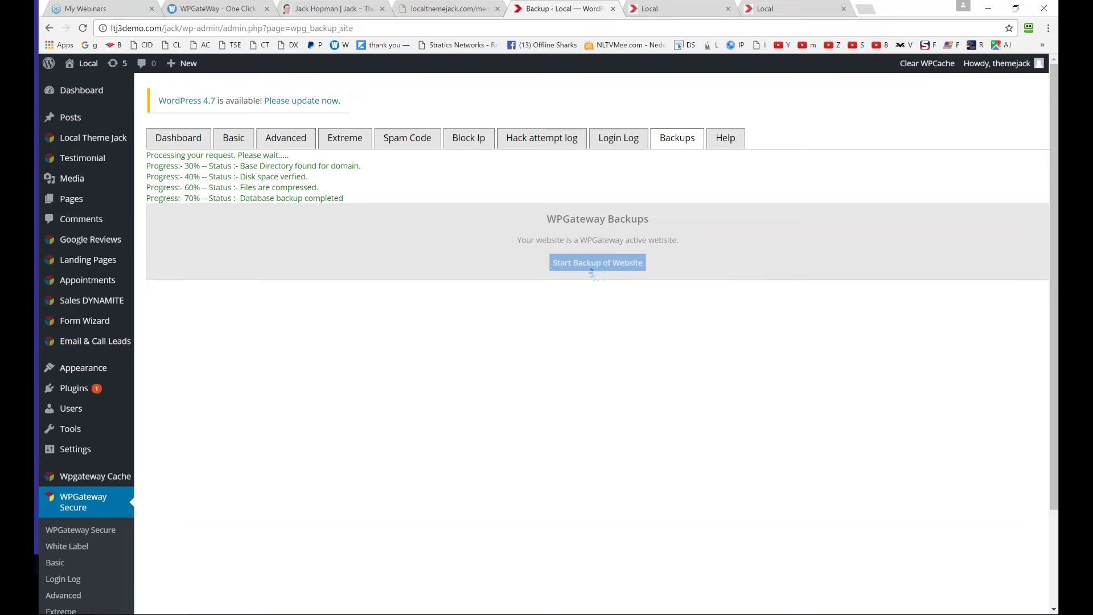
Switch to the theme vendor's website and open the Enterprise page from its product list
{"action": "left_click", "coordinate": [346, 9]}
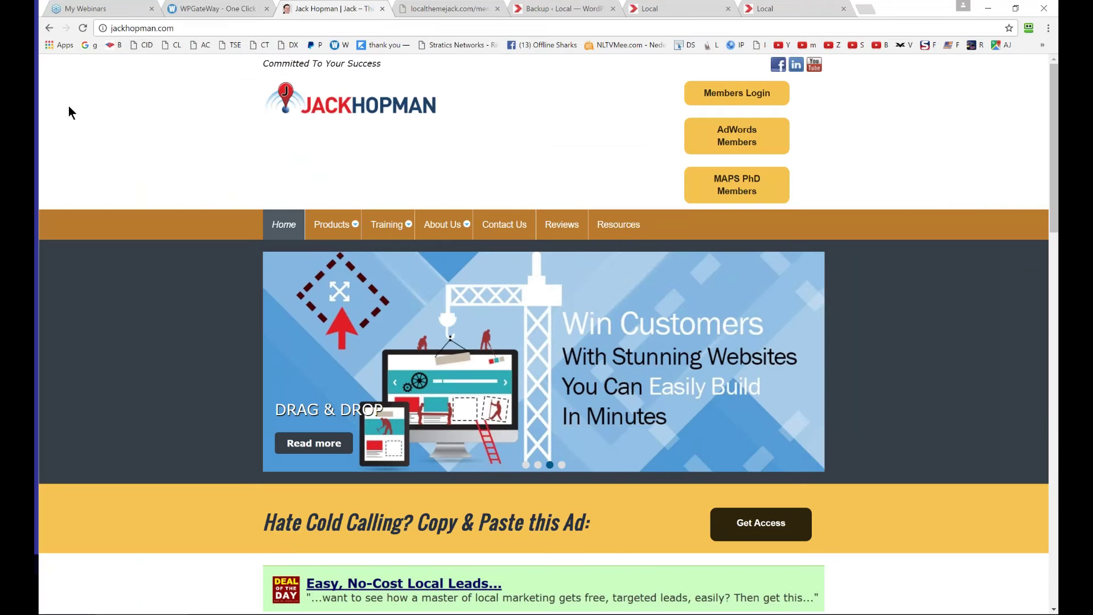
{"action": "left_click", "coordinate": [182, 28]}
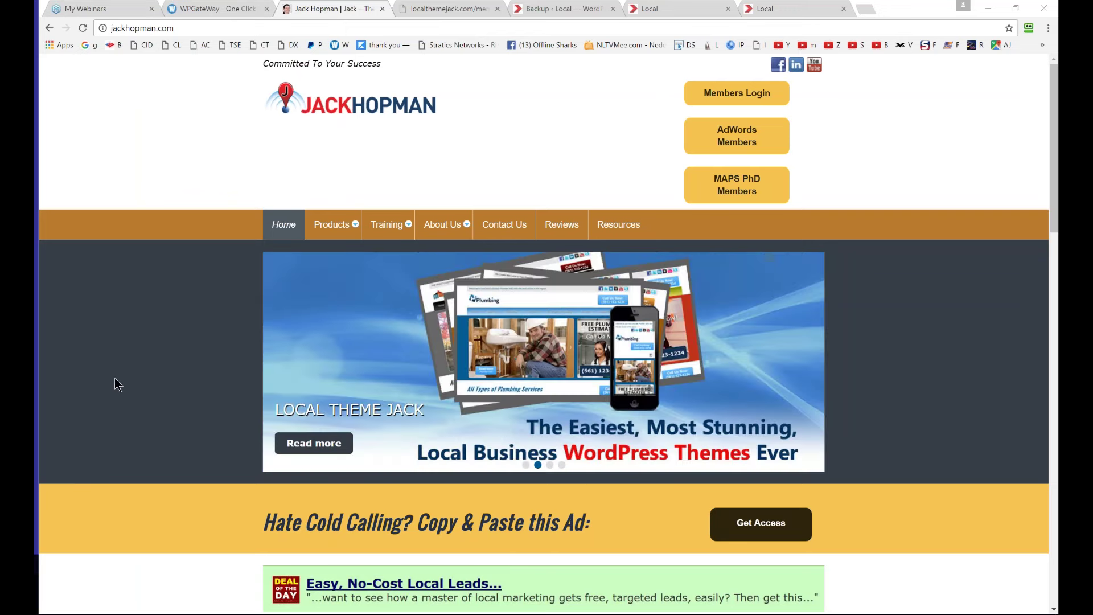
{"action": "mouse_move", "coordinate": [421, 227]}
{"action": "mouse_move", "coordinate": [321, 226]}
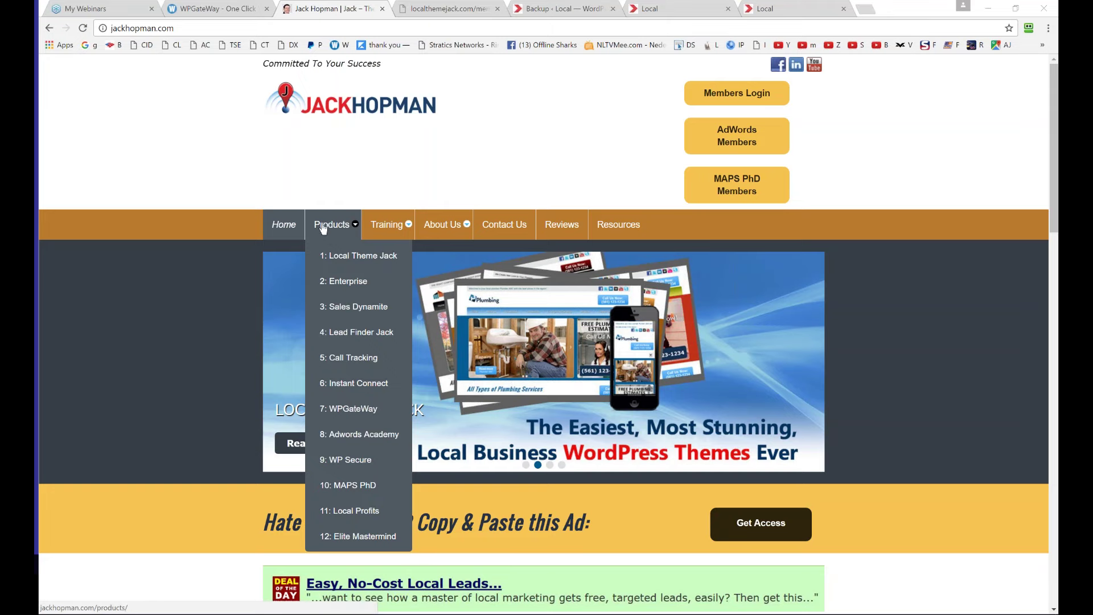
{"action": "left_click", "coordinate": [341, 280]}
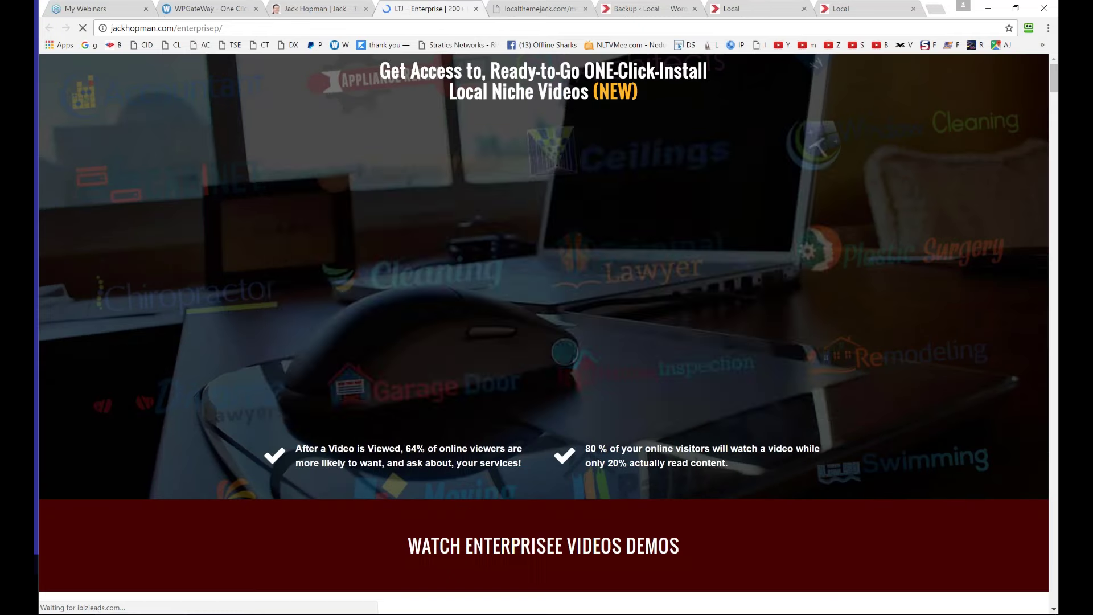
{"action": "left_click", "coordinate": [152, 27]}
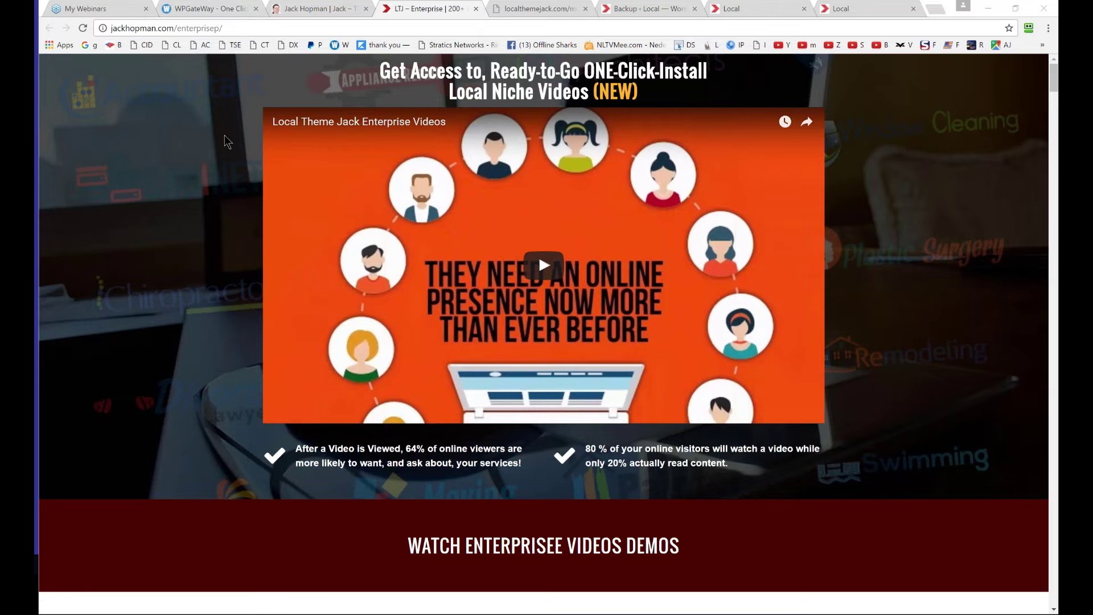
Return to the theme vendor's homepage and bring up its list of products again
{"action": "left_click", "coordinate": [340, 8]}
{"action": "mouse_move", "coordinate": [332, 224]}
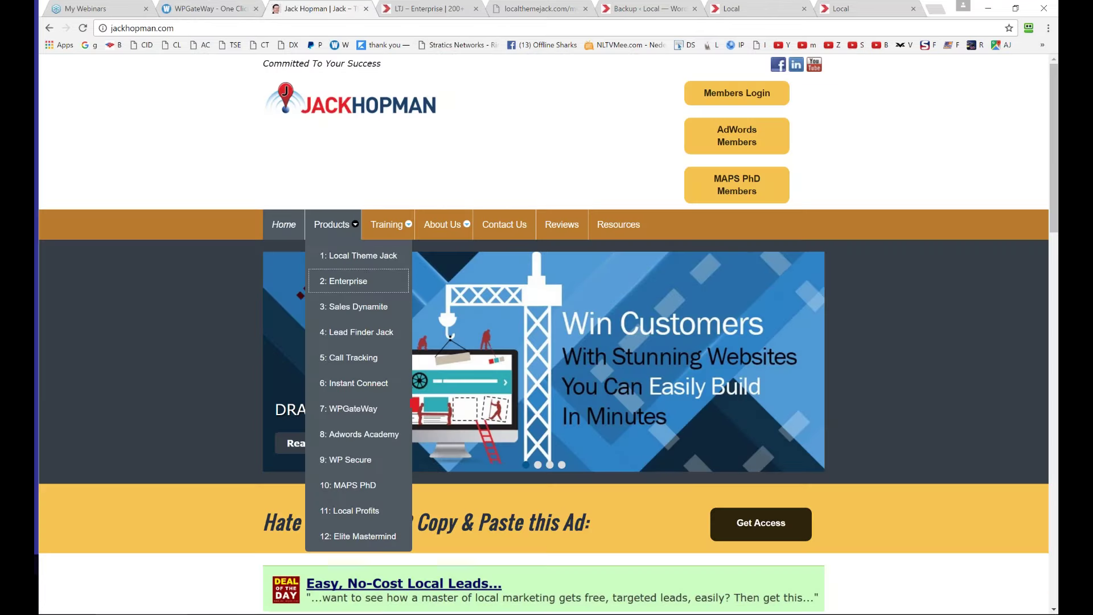